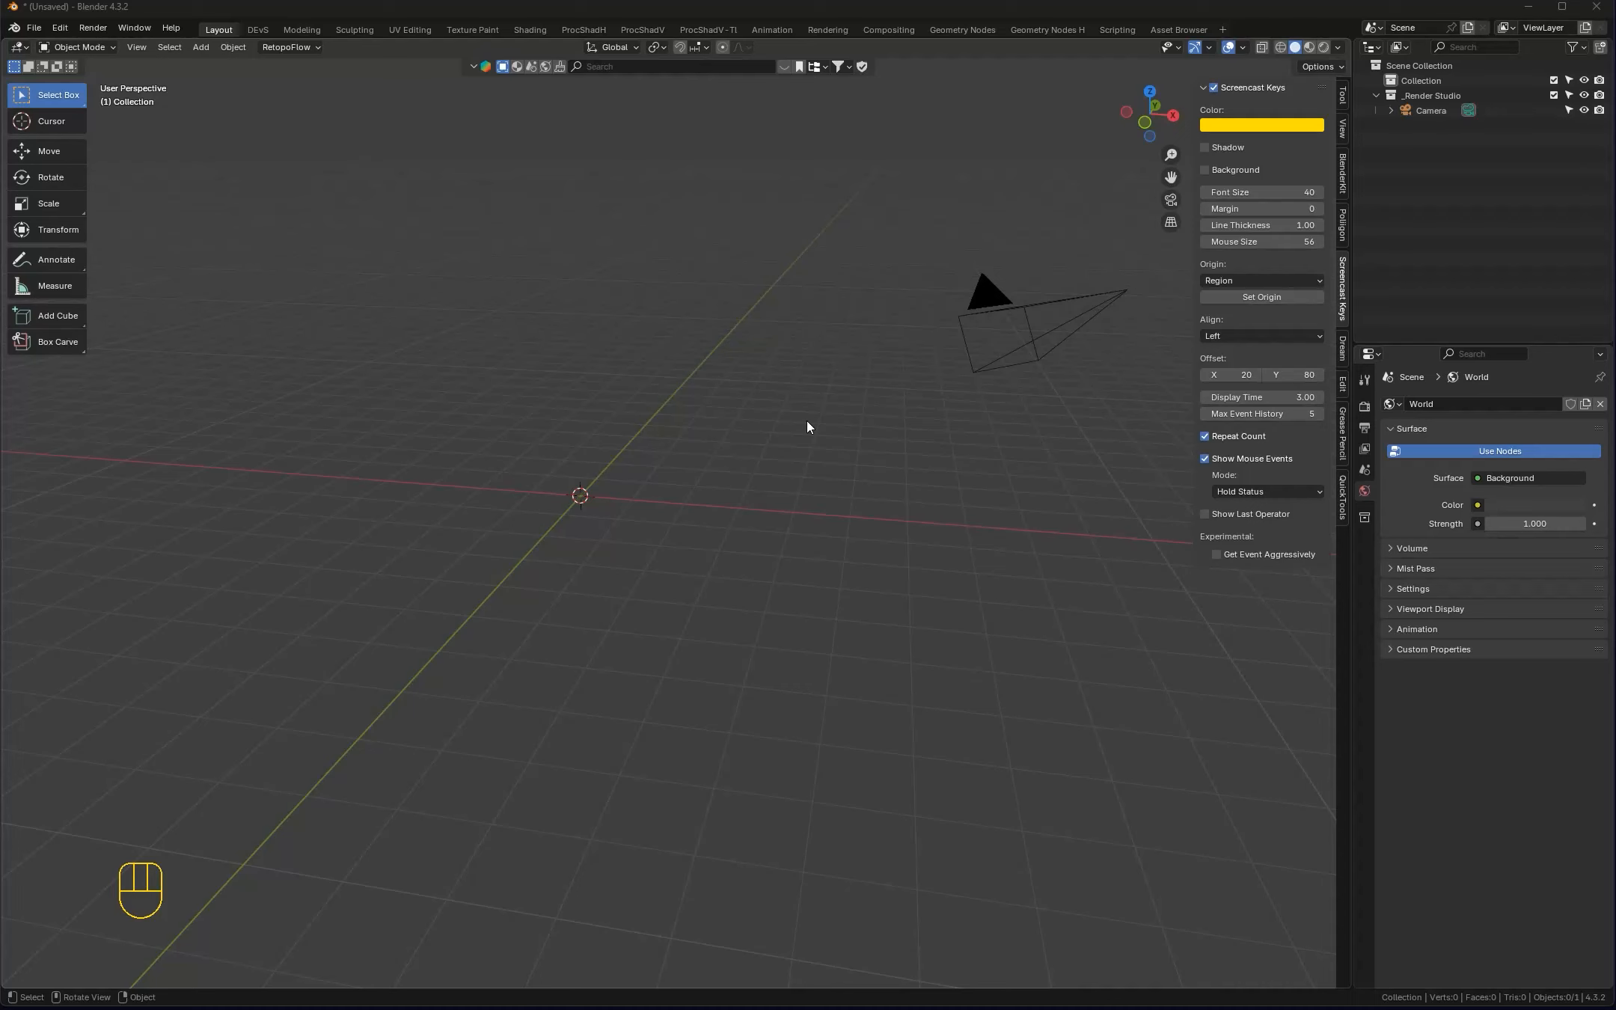
Add a default mesh cube at the world origin
left_click(781, 451)
key("shift+a")
mouse_move(761, 509)
left_click(835, 524)
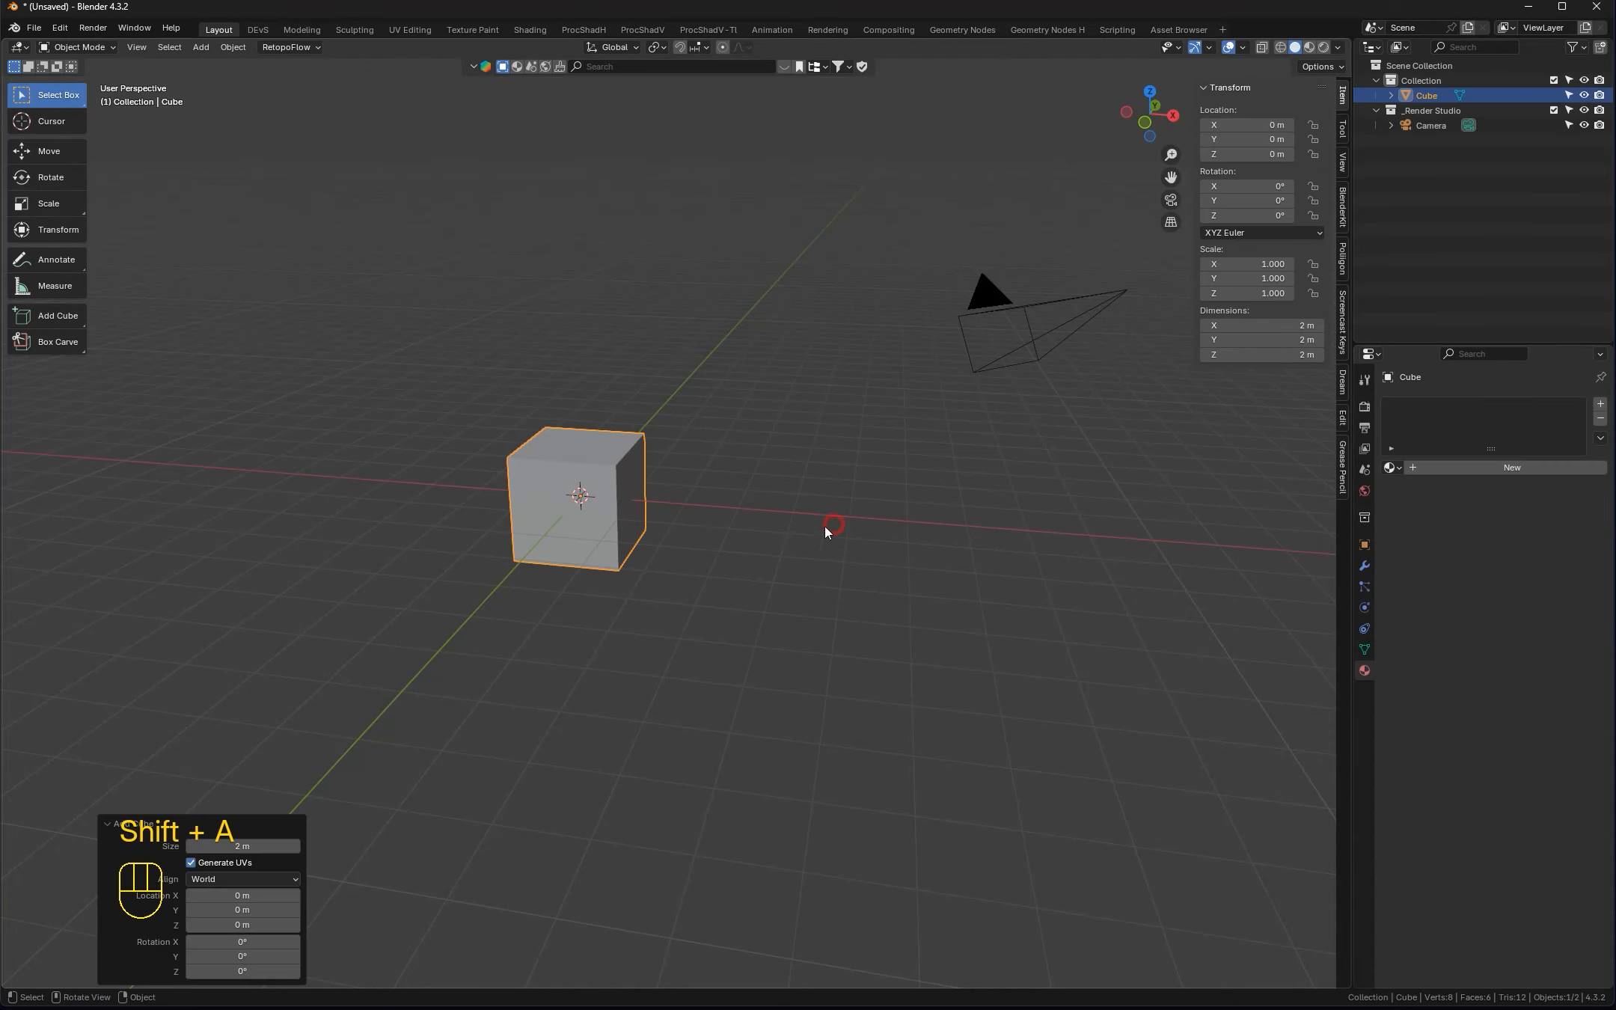
Duplicate the cube three times, placing the copies side by side to make a row of four cubes
key("shift+d")
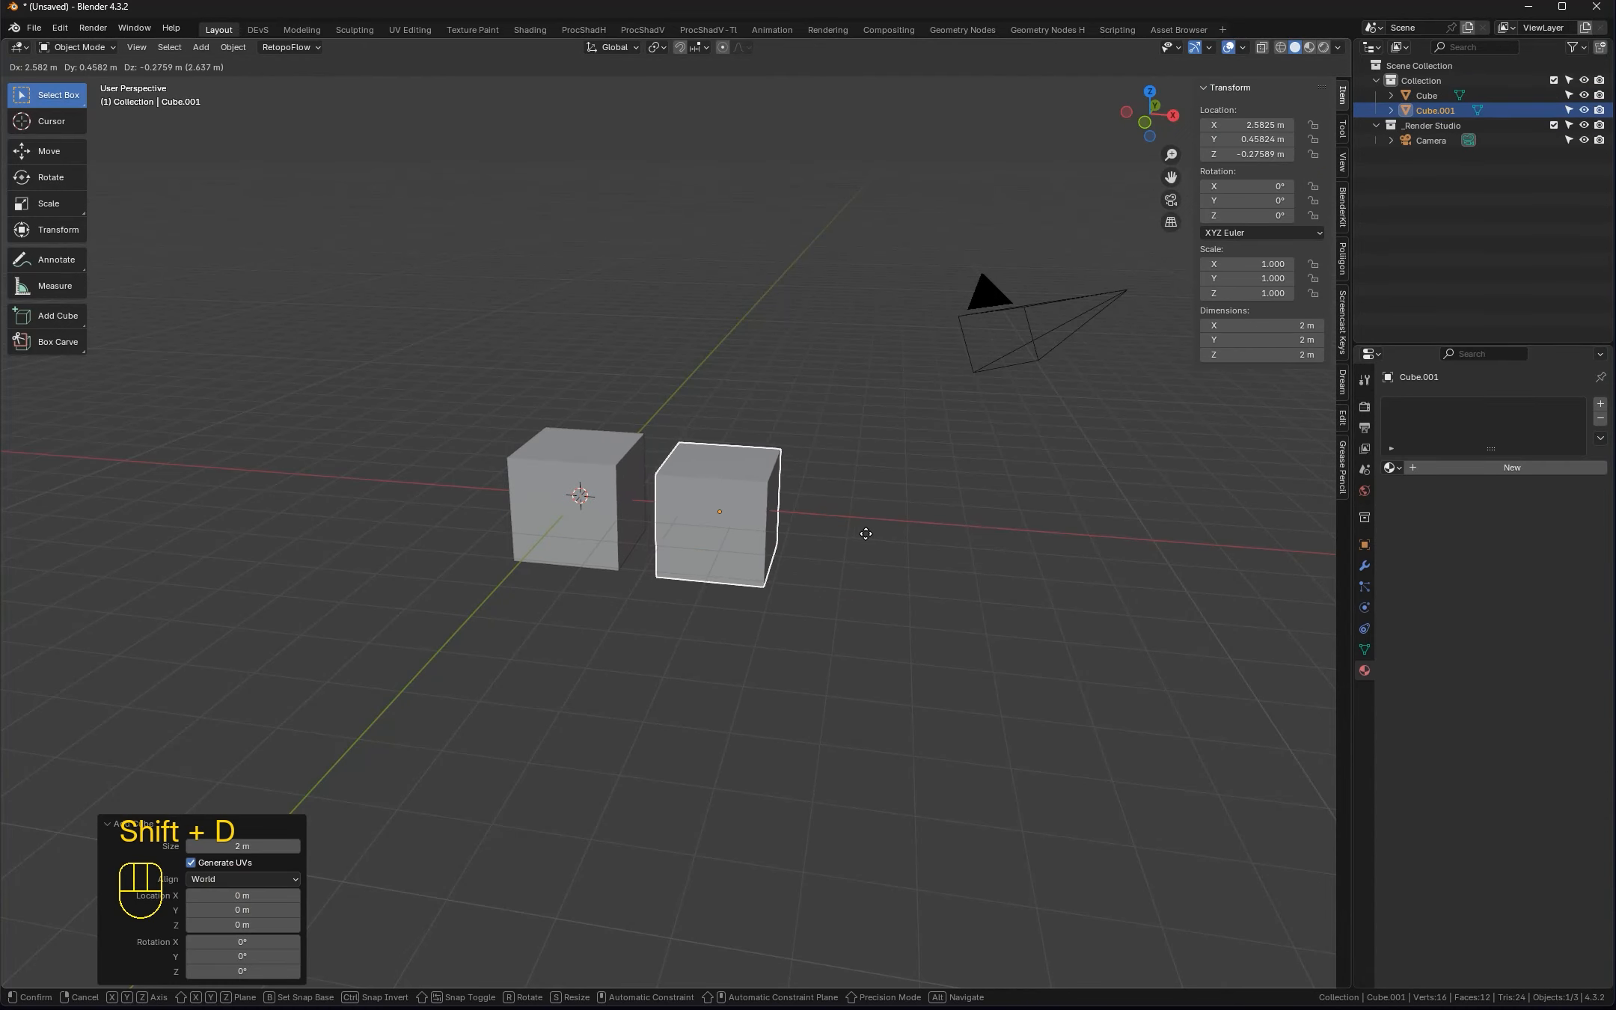
left_click(867, 524)
key("shift+d")
left_click(1013, 536)
key("shift+d")
left_click(1149, 602)
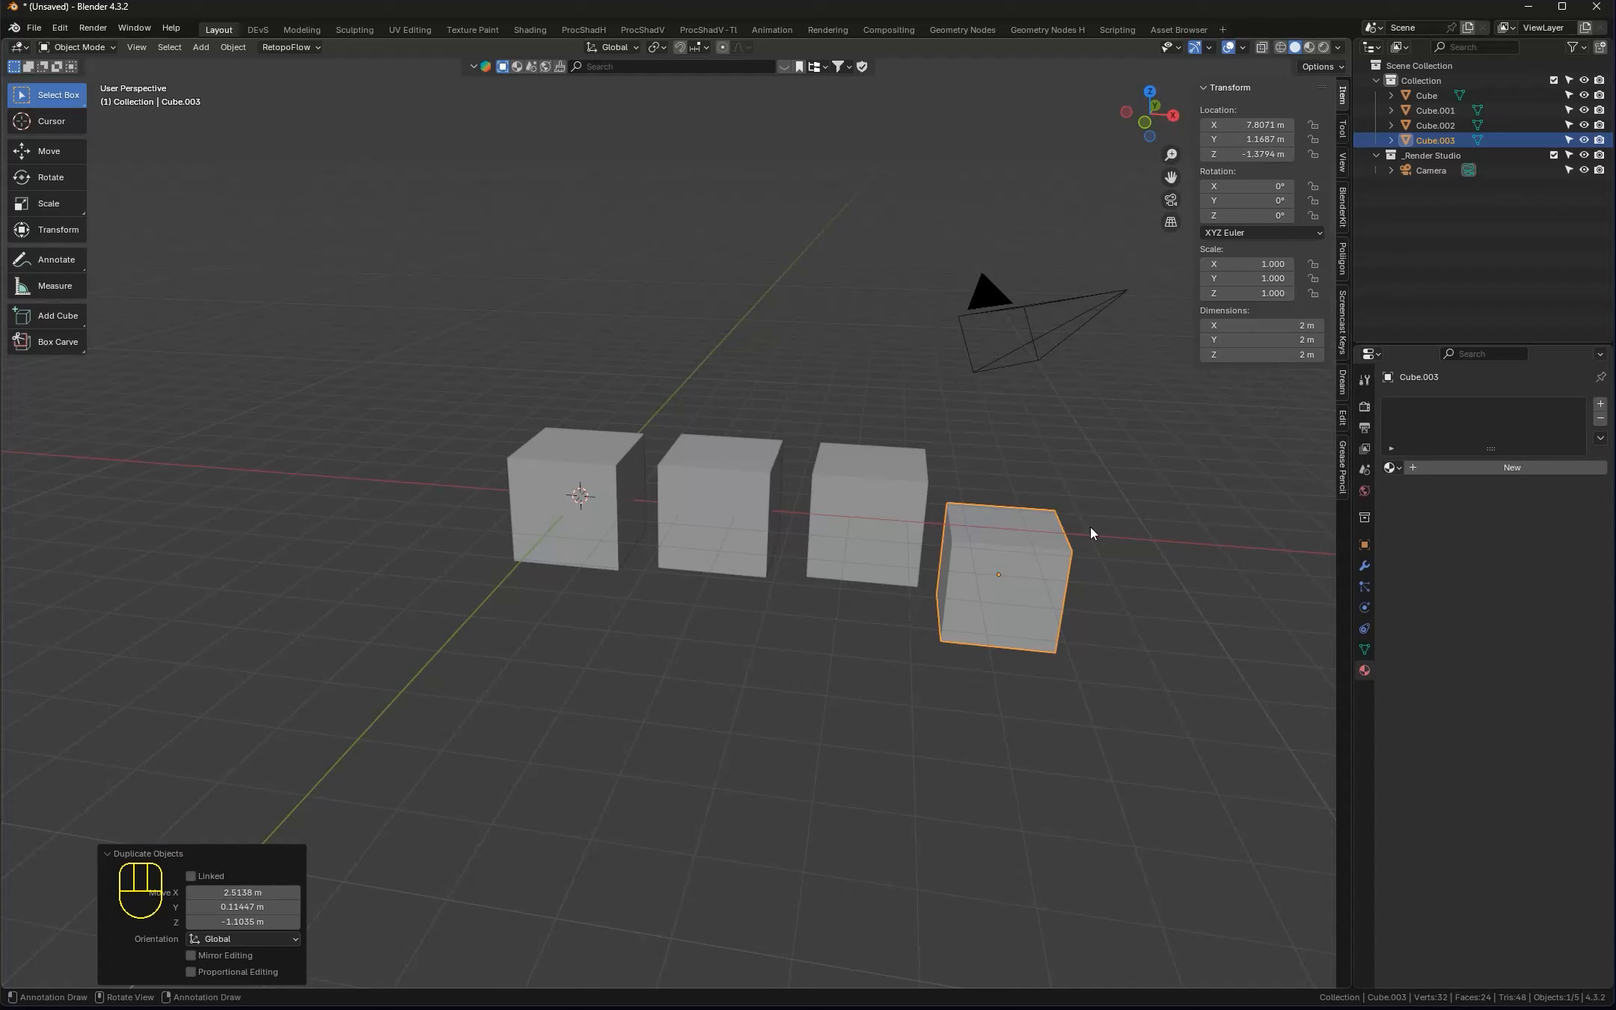
Go through the four cubes one by one in the object list and examine their names and matching objects
left_click(1431, 98)
left_click(1432, 111)
left_click(1433, 126)
left_click(1434, 141)
left_click(1430, 96)
left_click(1432, 110)
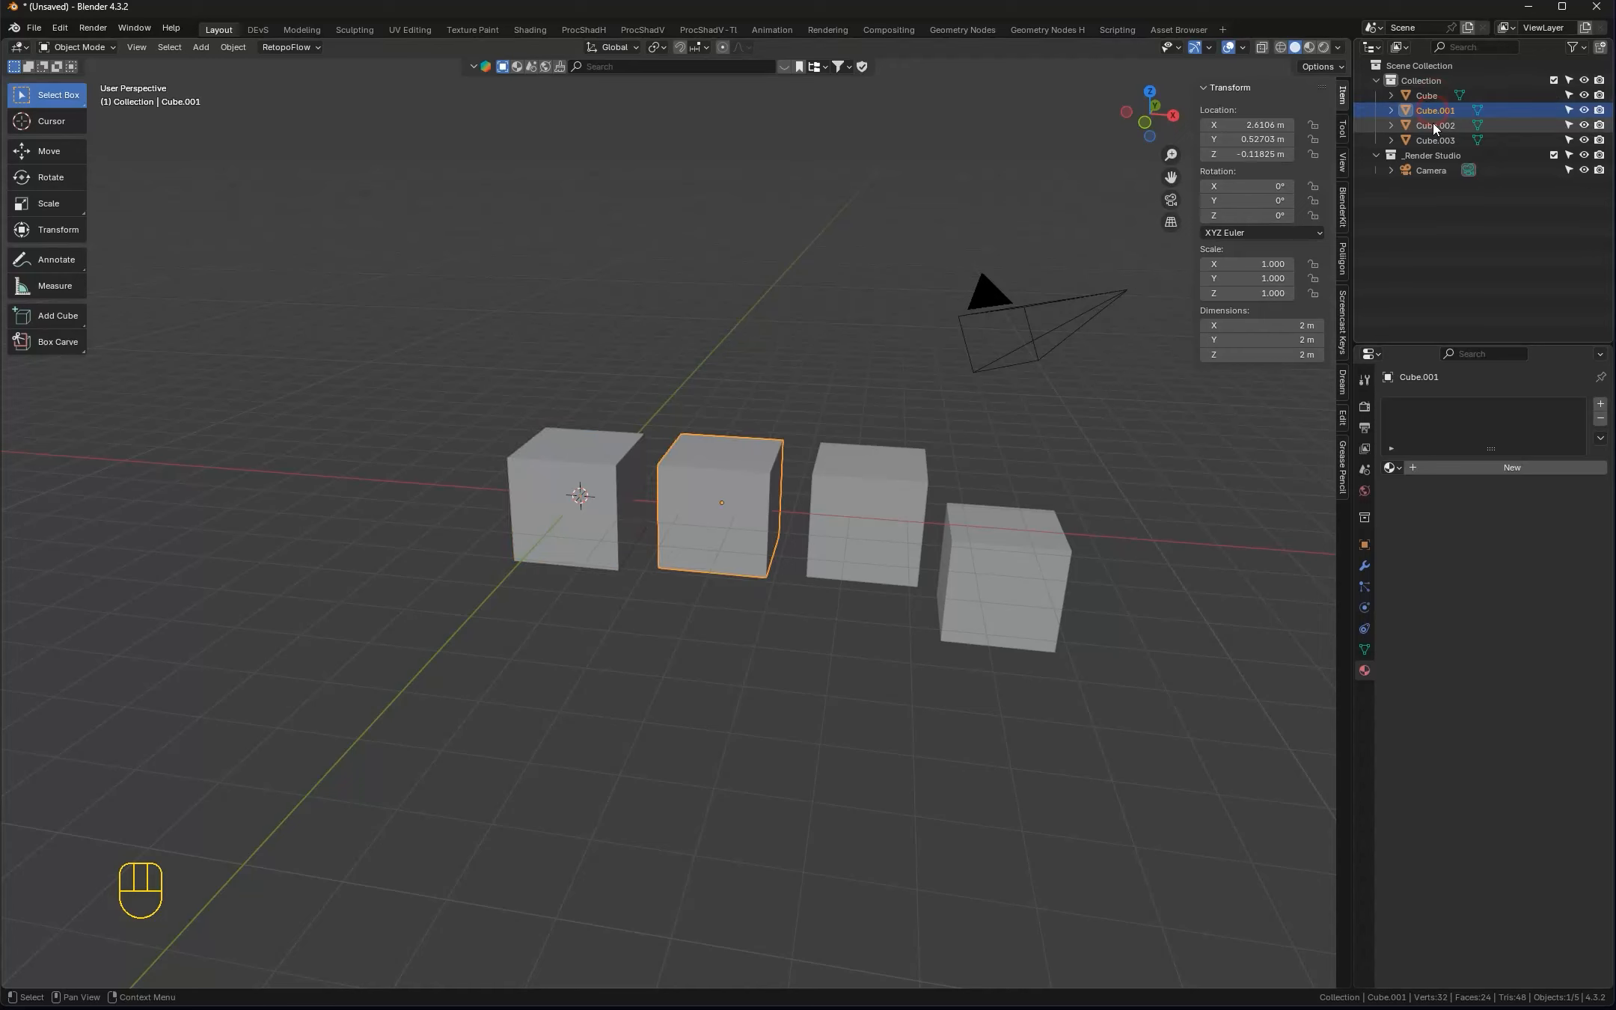
left_click(1433, 126)
left_click(1434, 141)
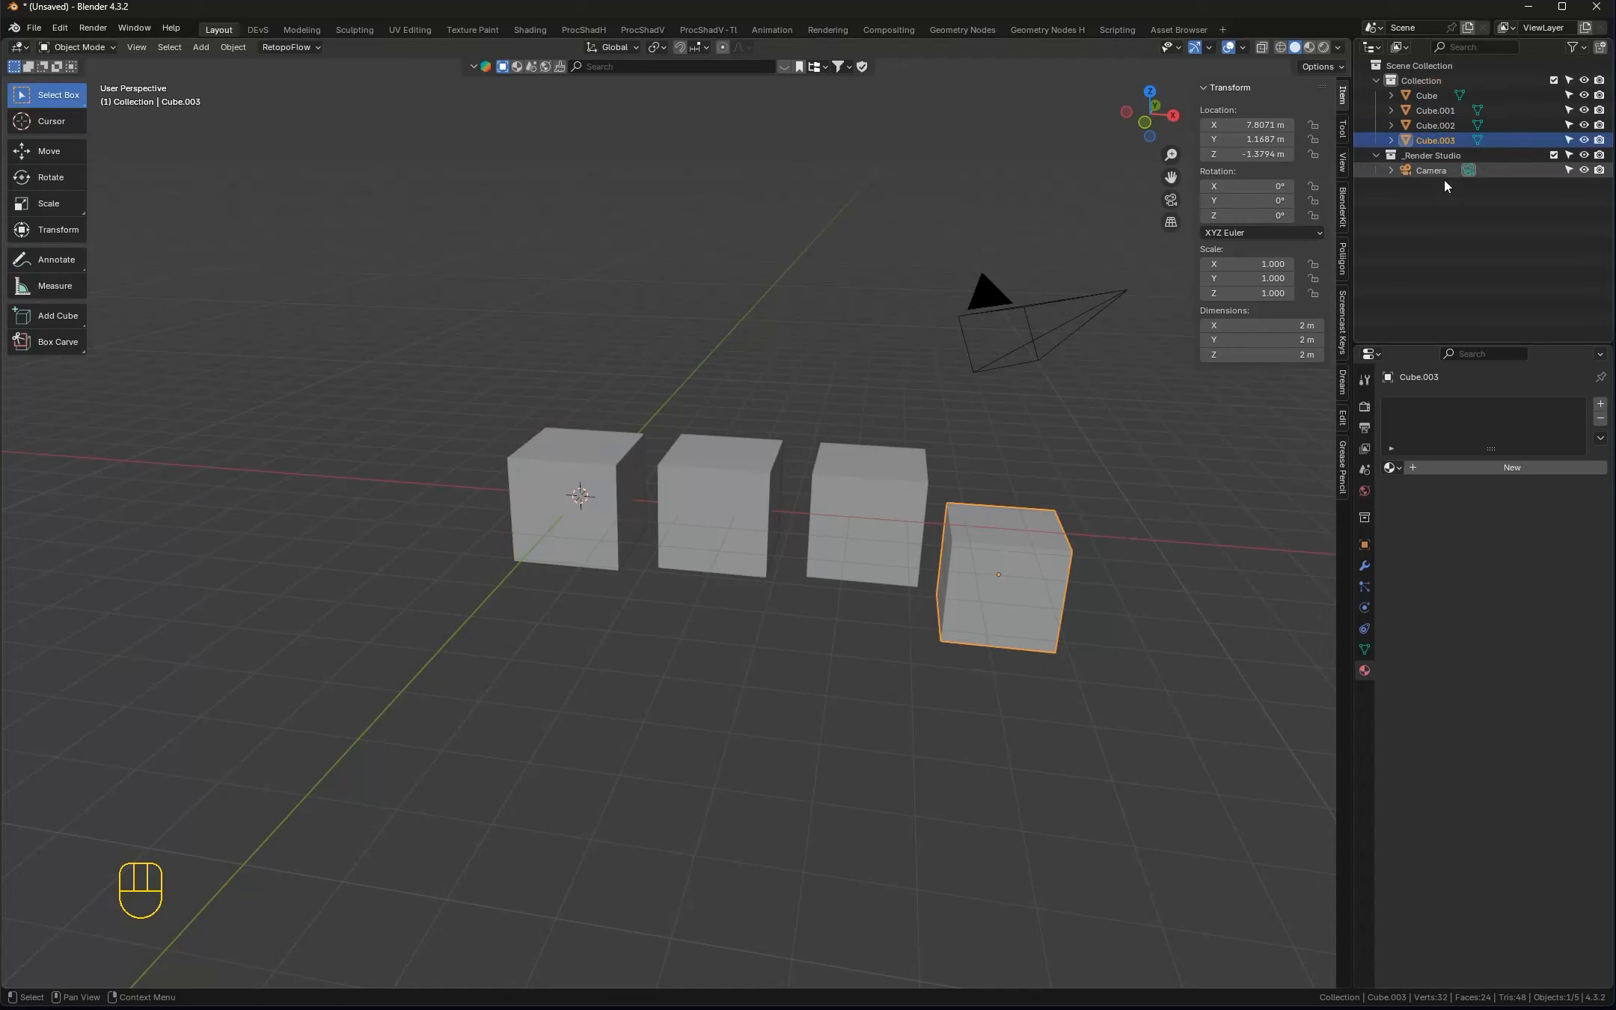
left_click(1429, 97)
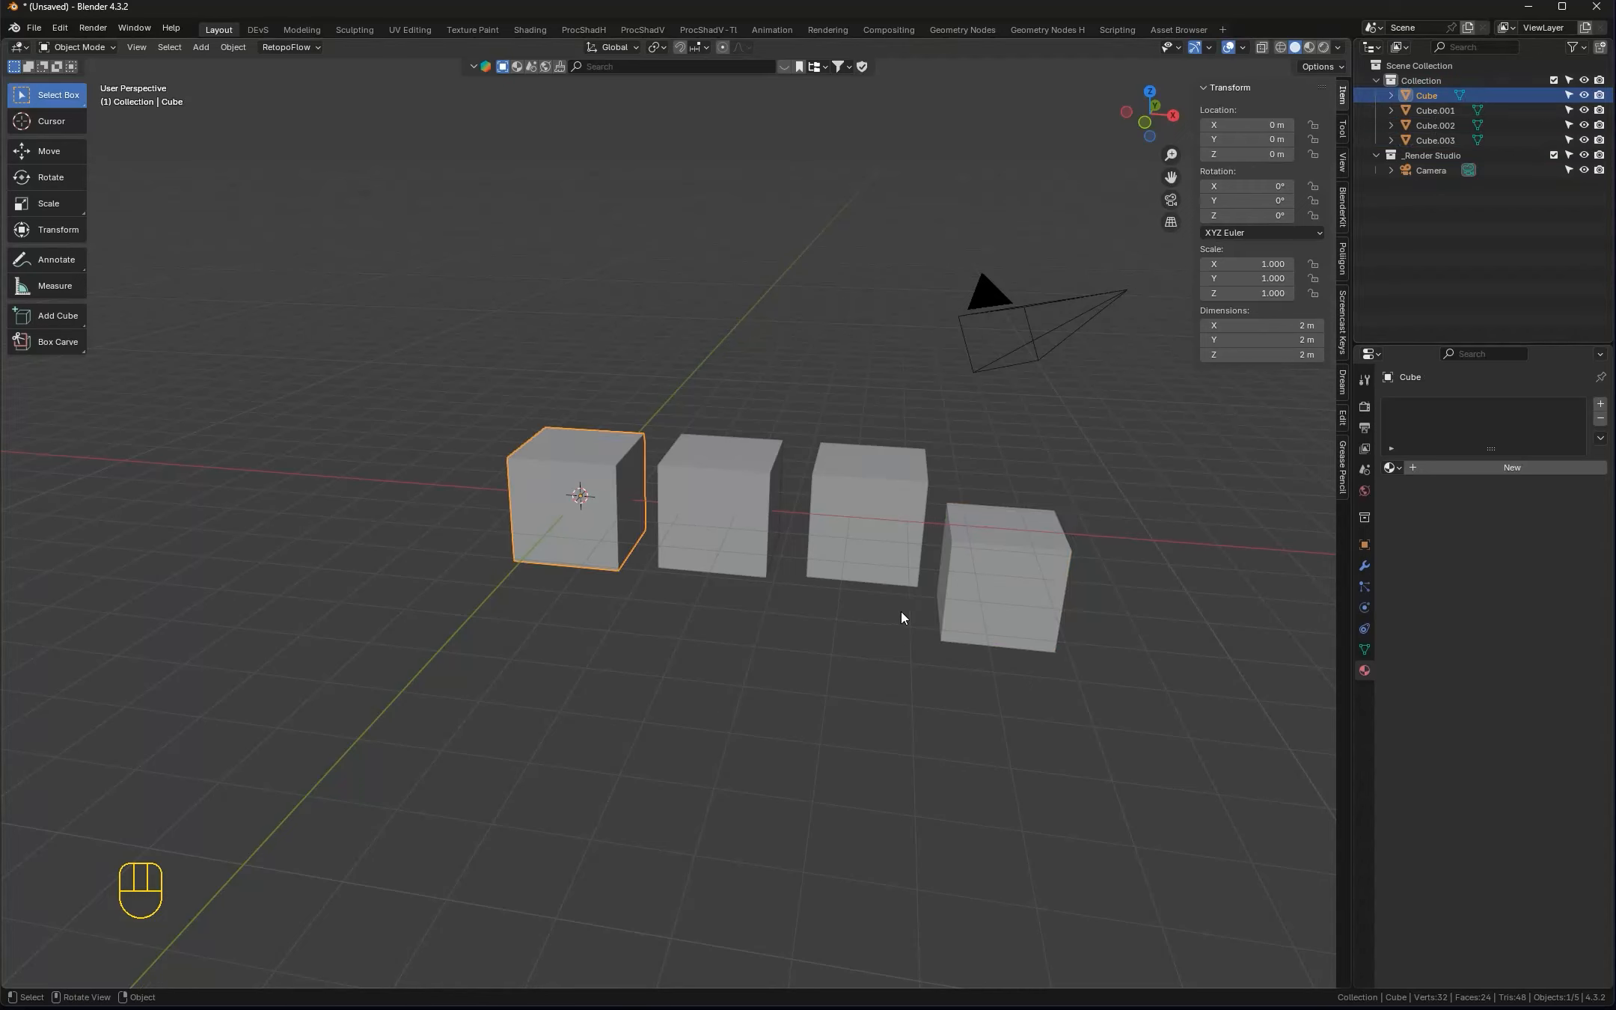
left_click(1434, 111)
left_click(1435, 126)
left_click(1436, 139)
left_click(1431, 97)
left_click(1433, 111)
left_click(1434, 126)
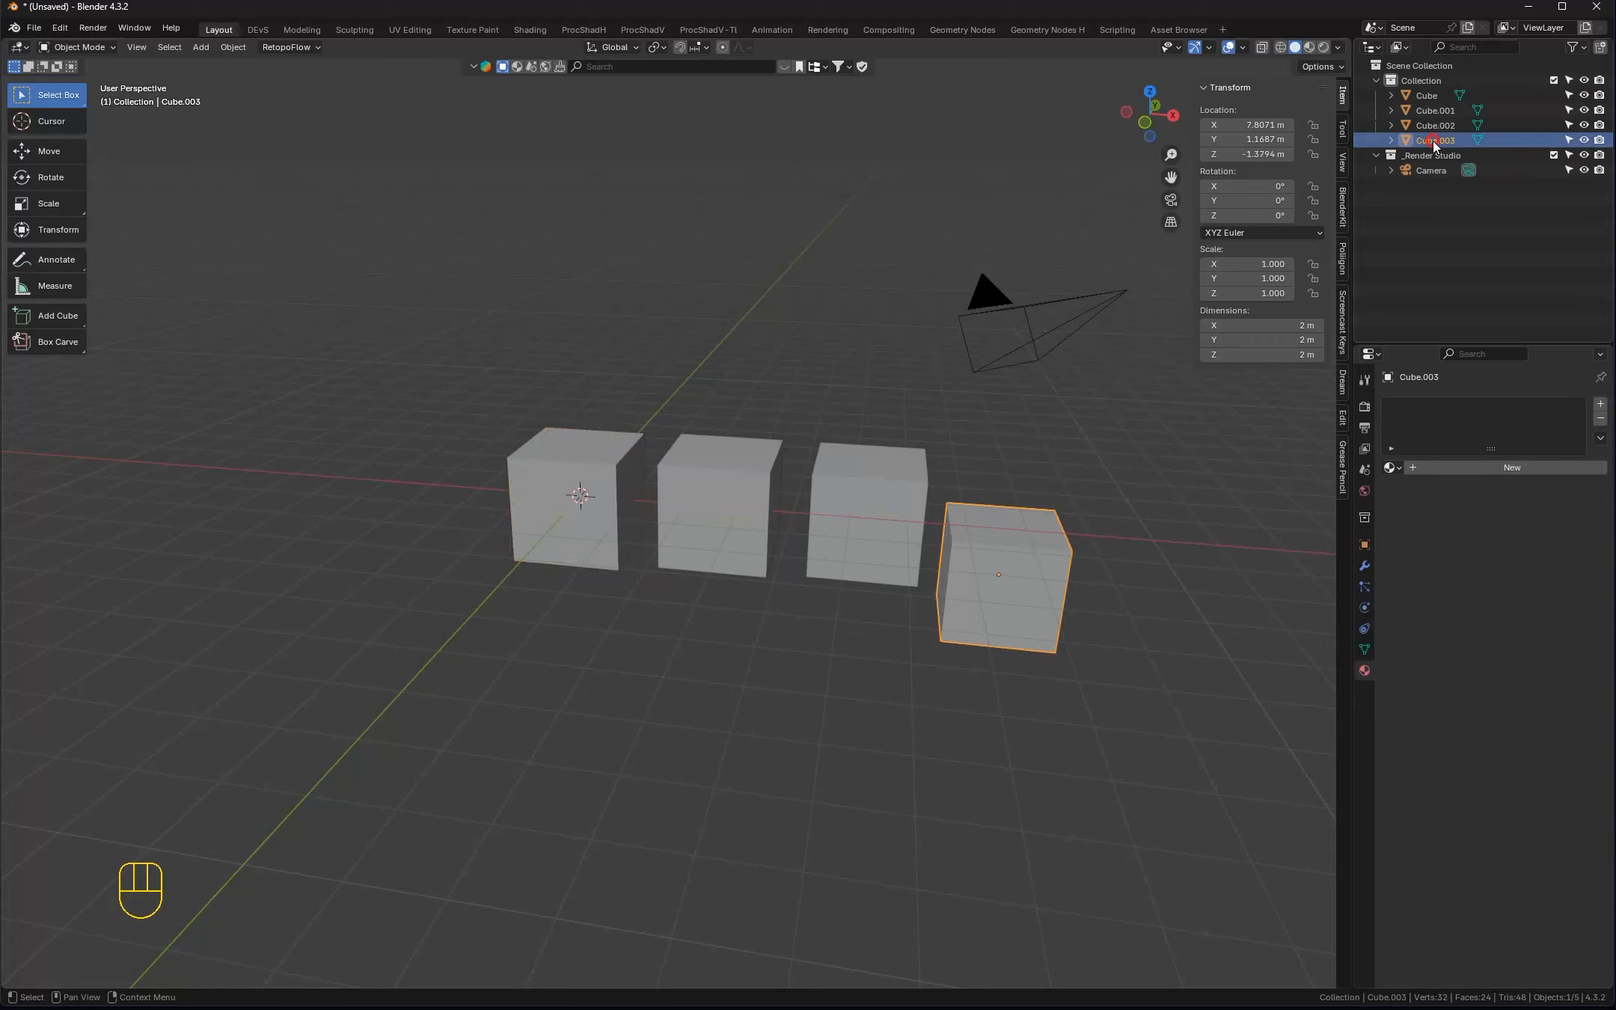
left_click(1434, 141)
left_click(1430, 111)
left_click(1429, 95)
left_click(1429, 111)
left_click(1431, 126)
left_click(1434, 141)
left_click(1459, 234)
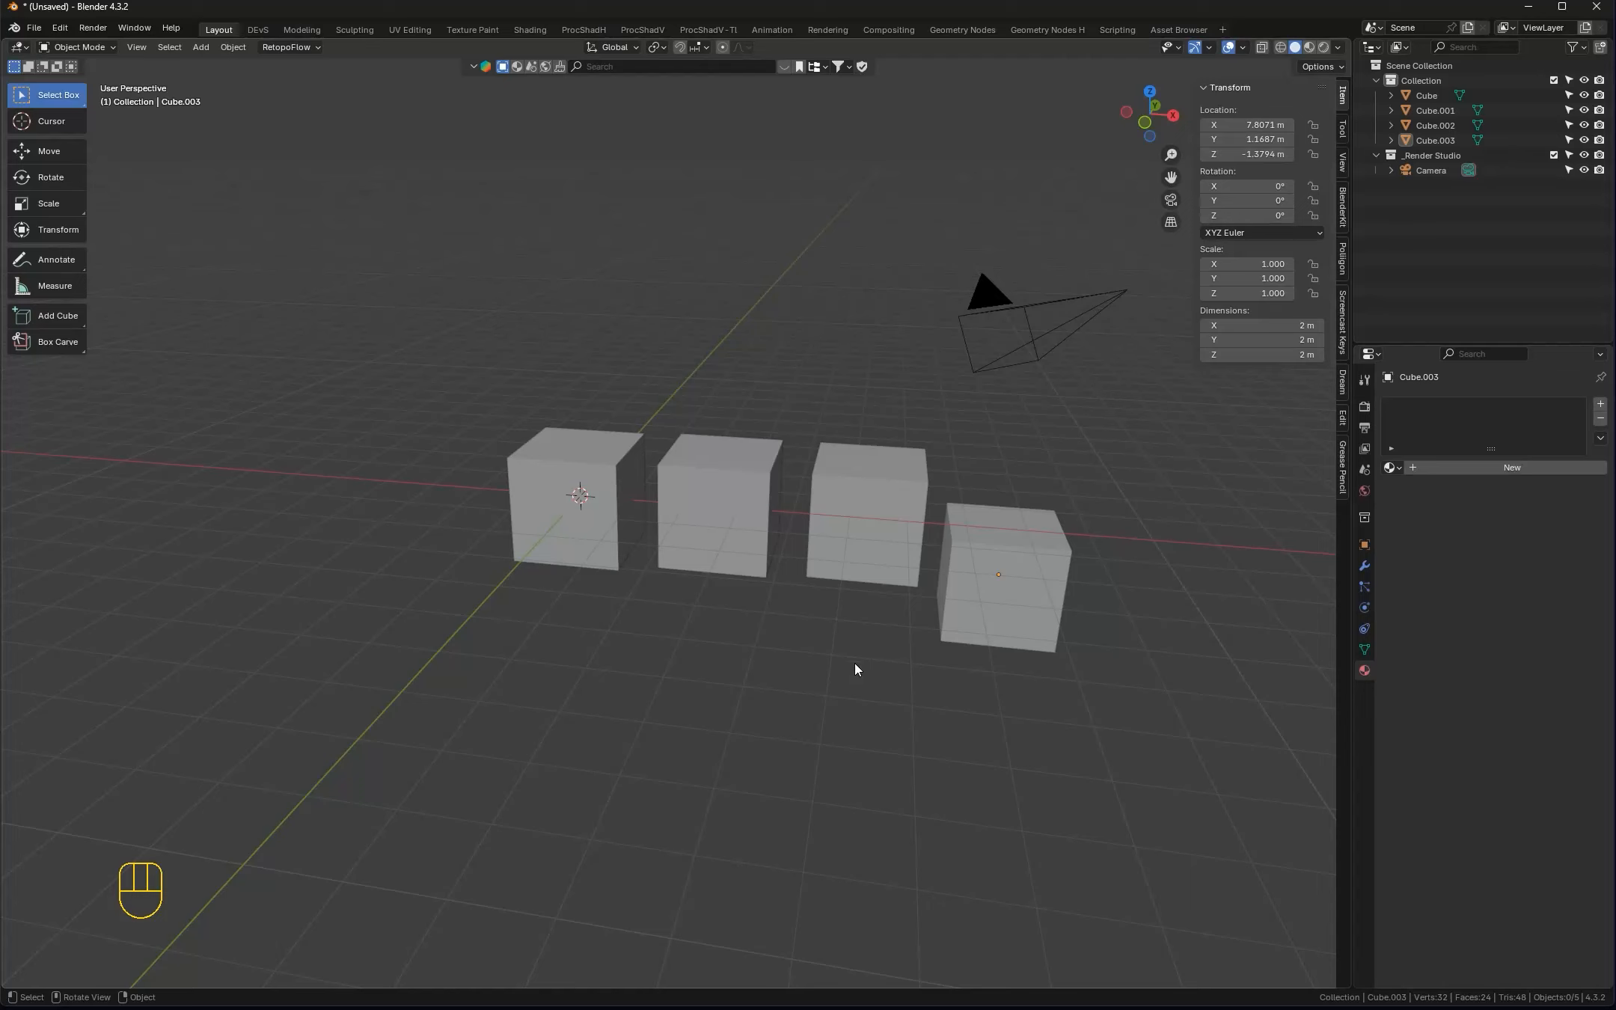
Select all four cubes and batch rename the selected objects with Change Case, converting their names to Upper Case
left_click(574, 525)
left_click_drag(516, 704, 1057, 509)
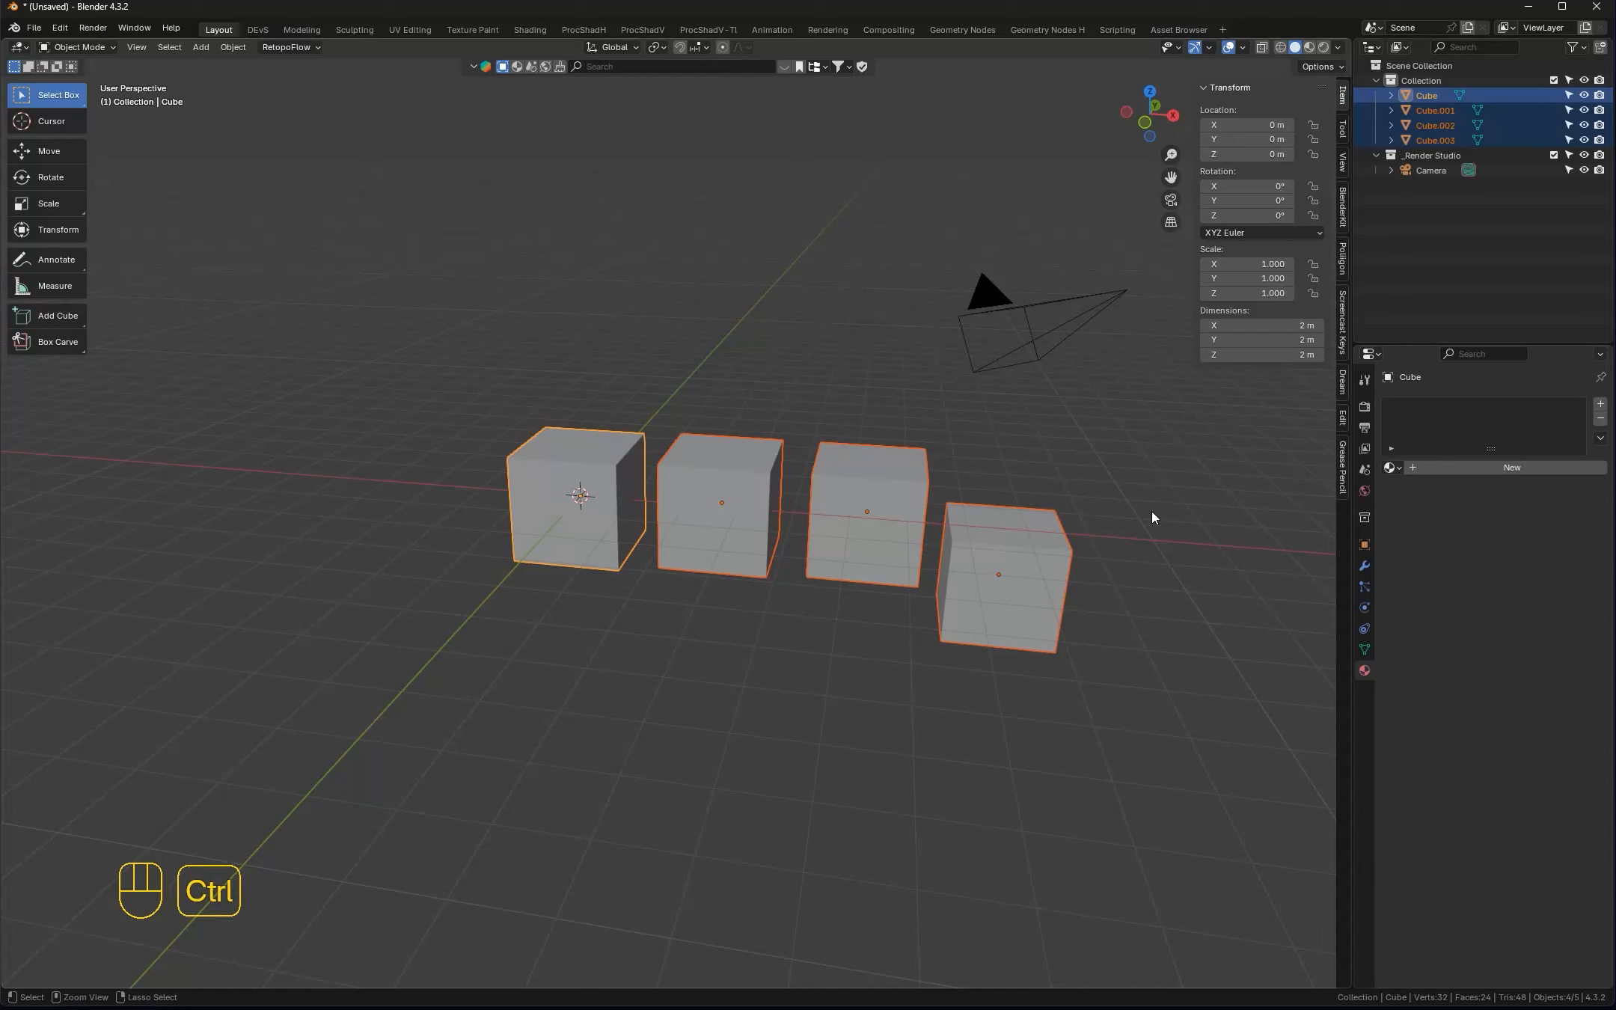
key("ctrl+F2")
left_click_drag(1143, 490, 714, 671)
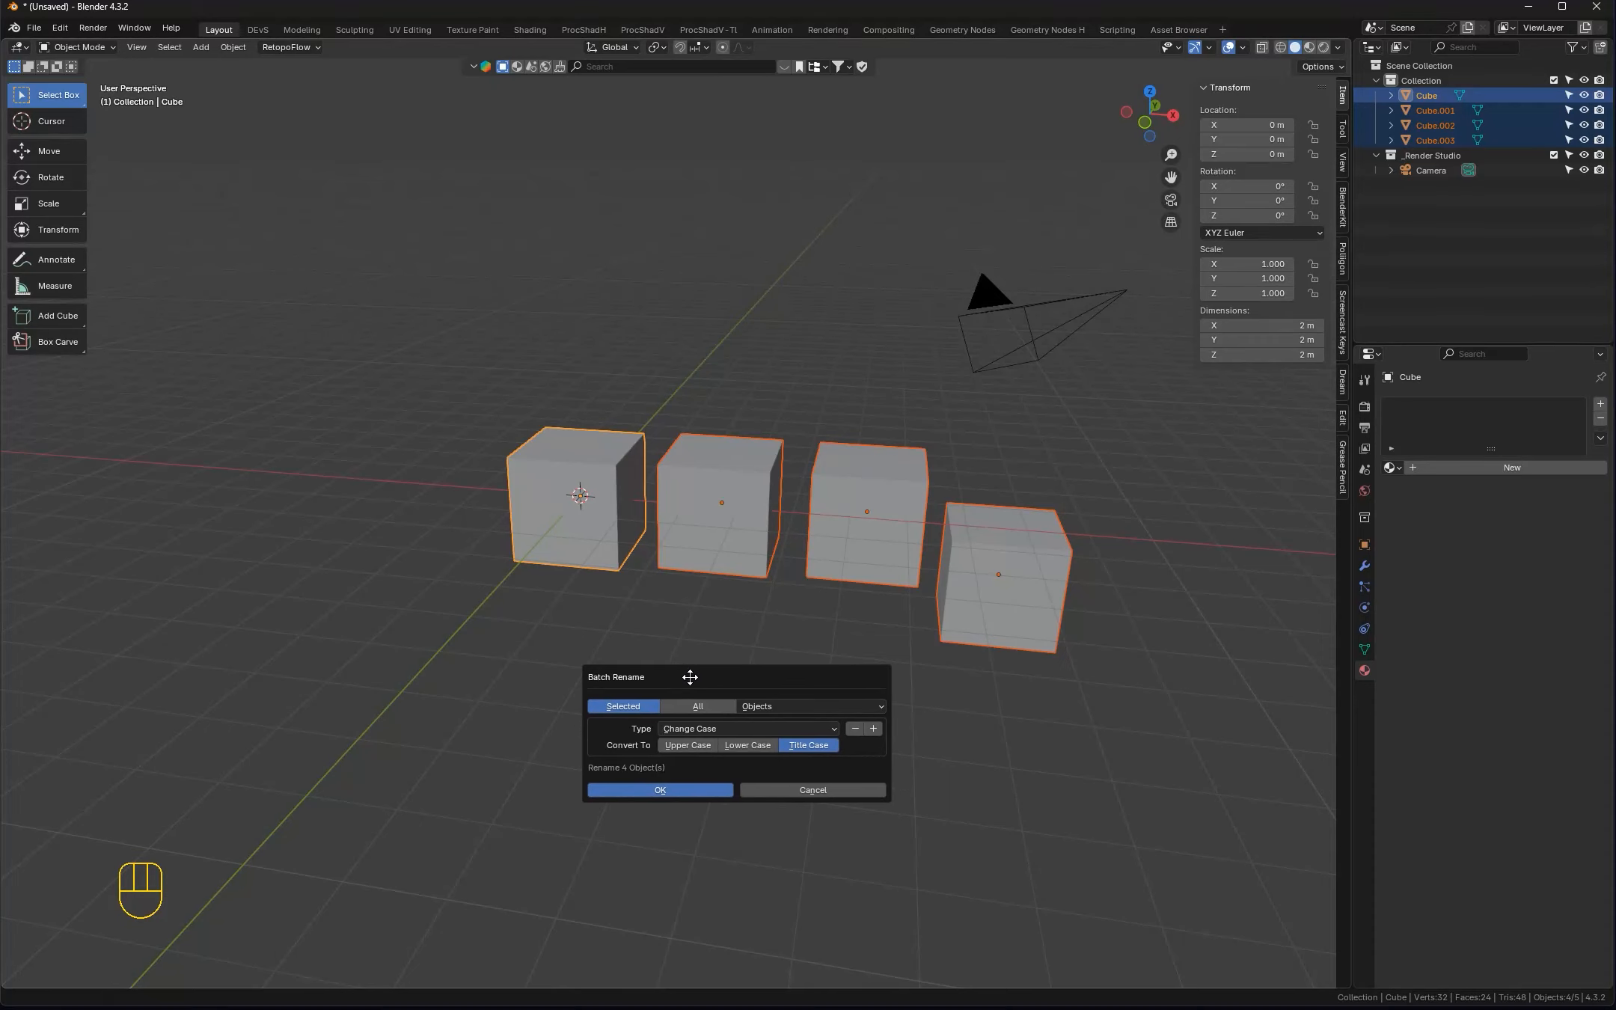
mouse_move(660, 675)
left_mouse_down()
mouse_move(641, 639)
mouse_move(657, 639)
left_mouse_up()
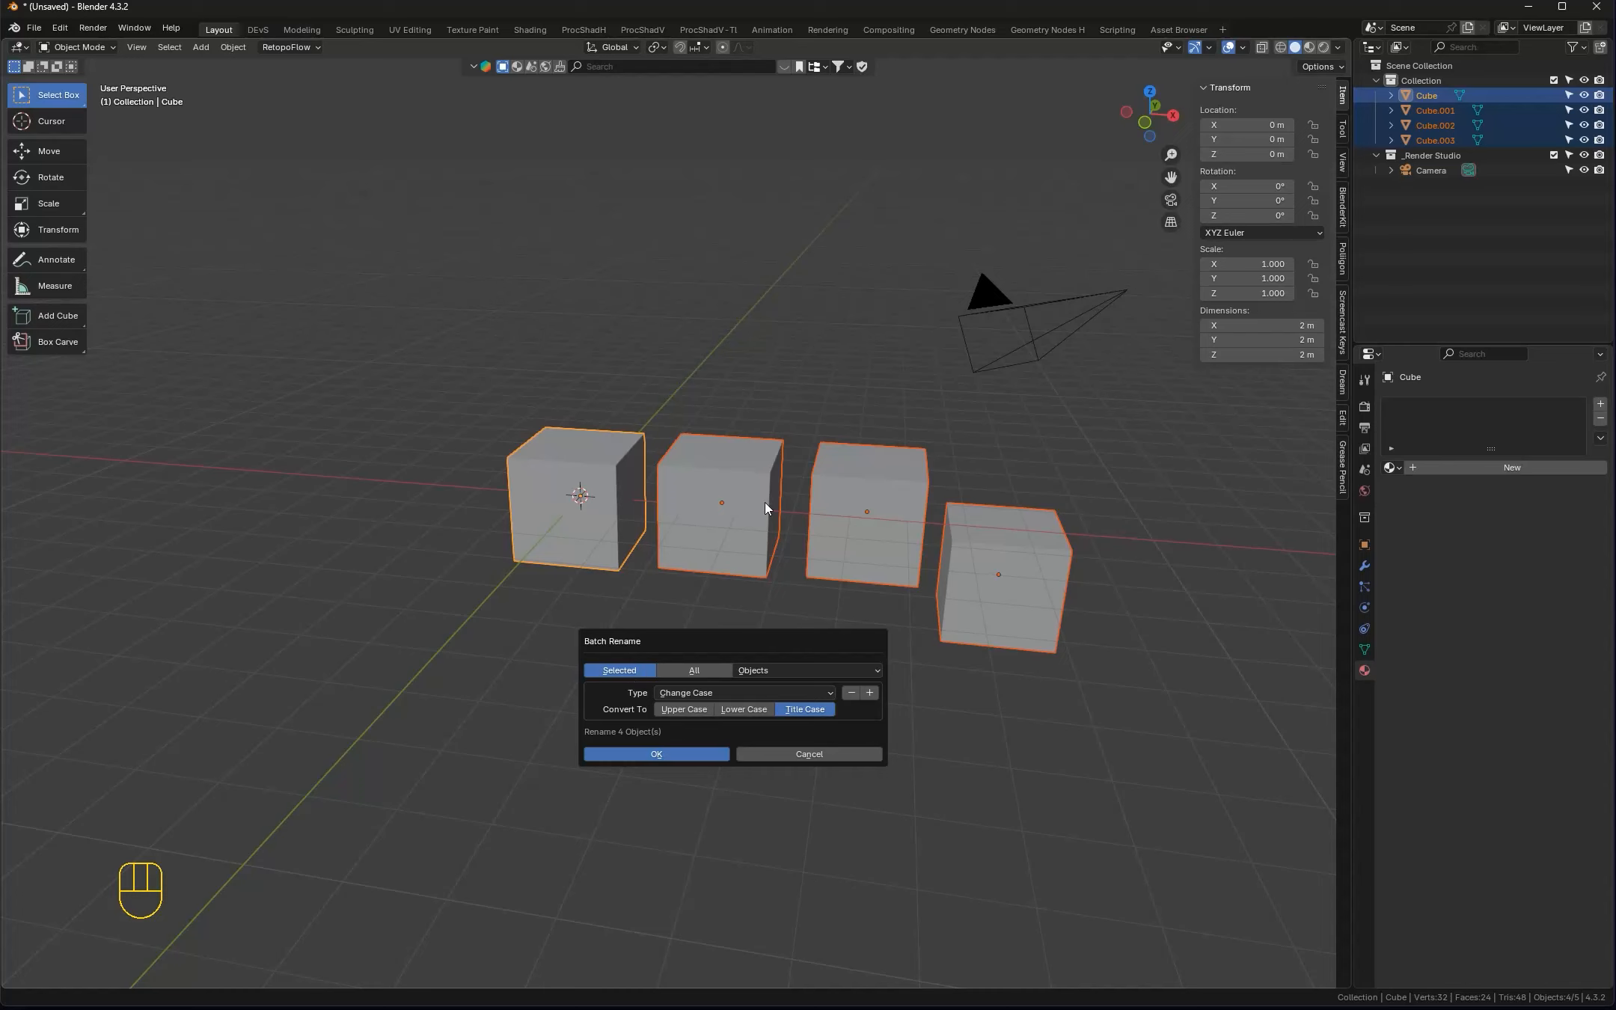
left_click(696, 670)
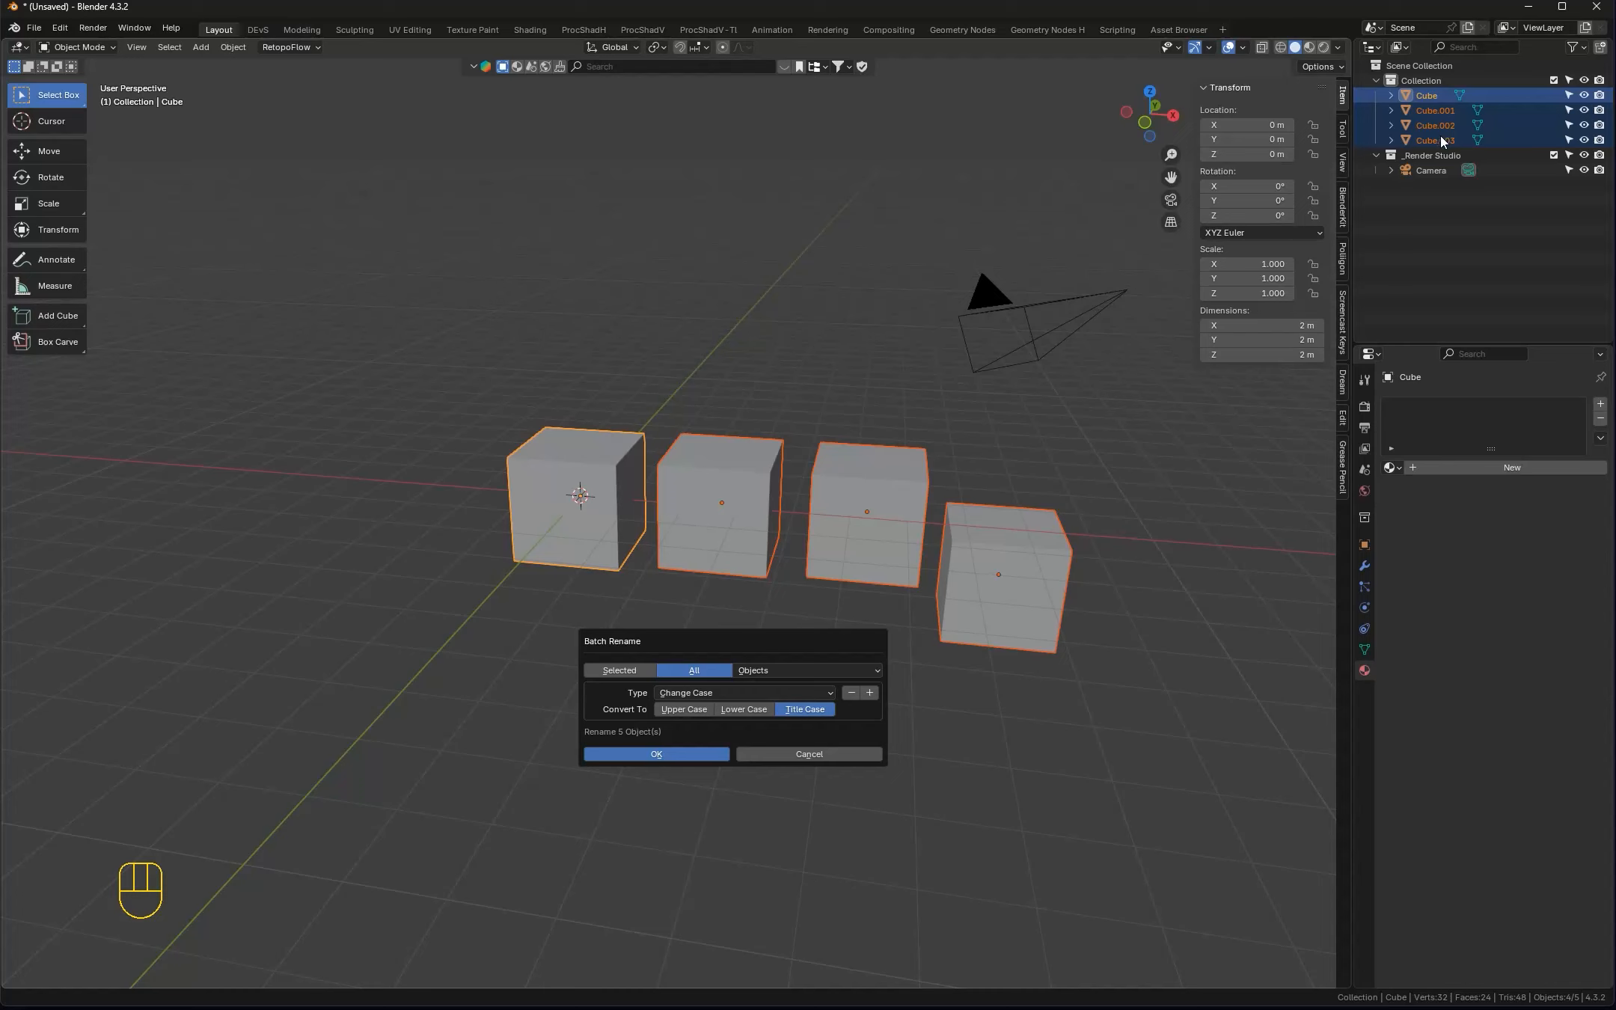
left_click(634, 675)
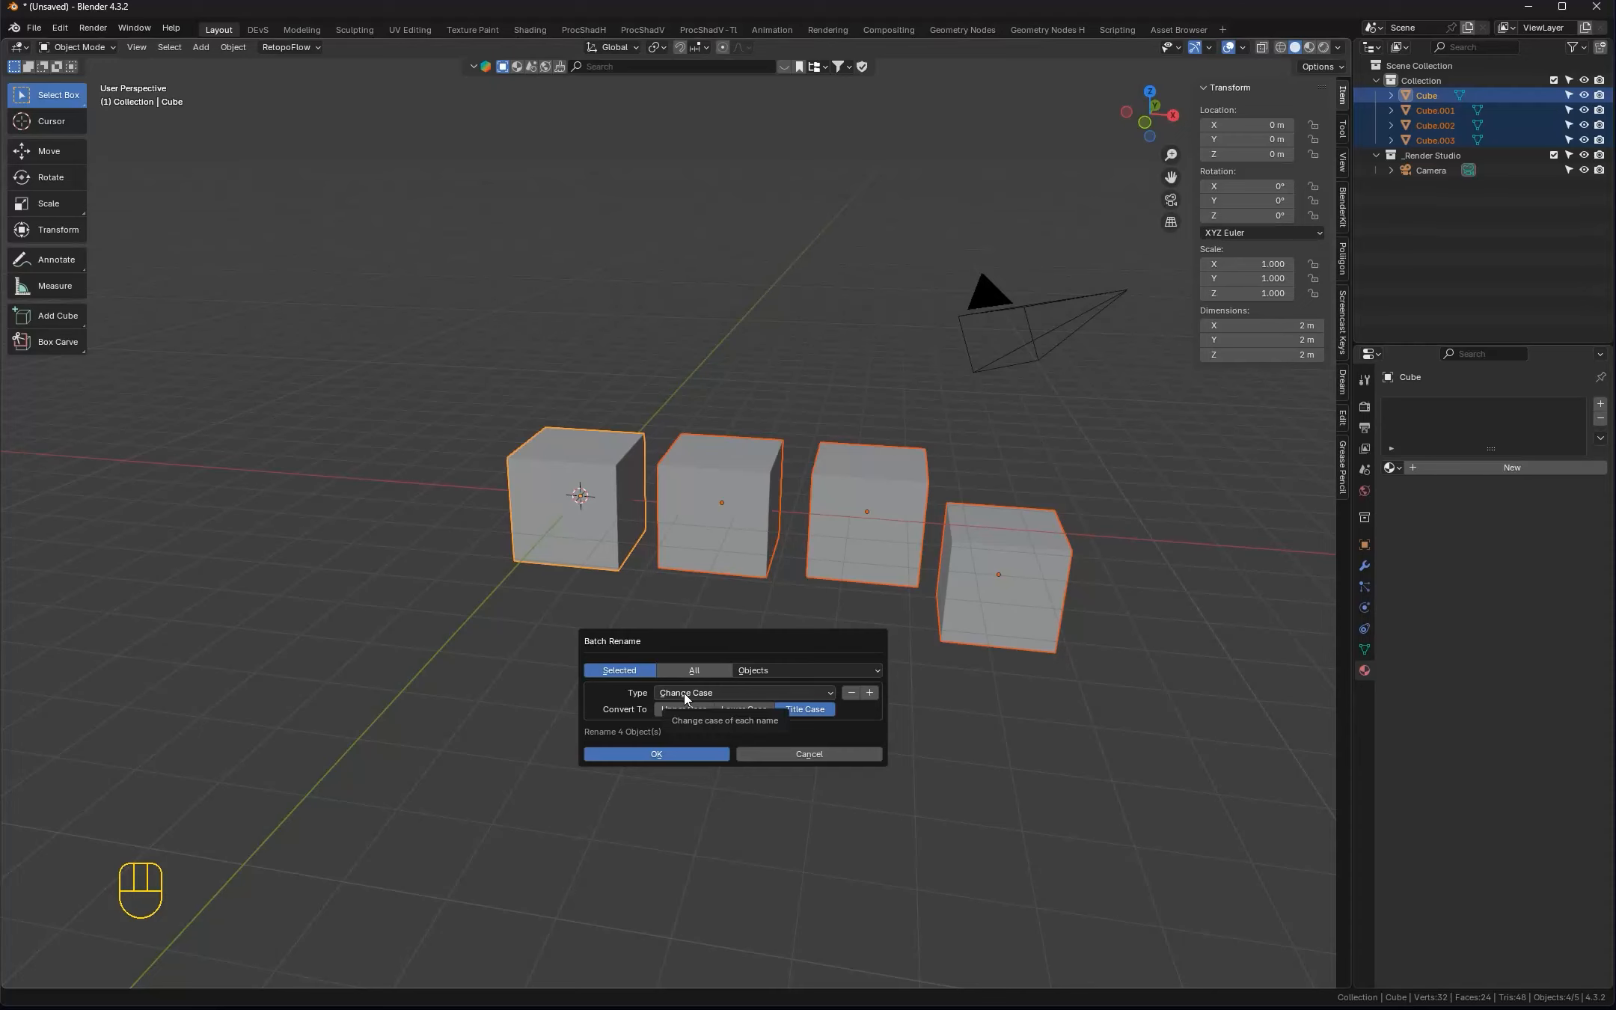
left_click(707, 697)
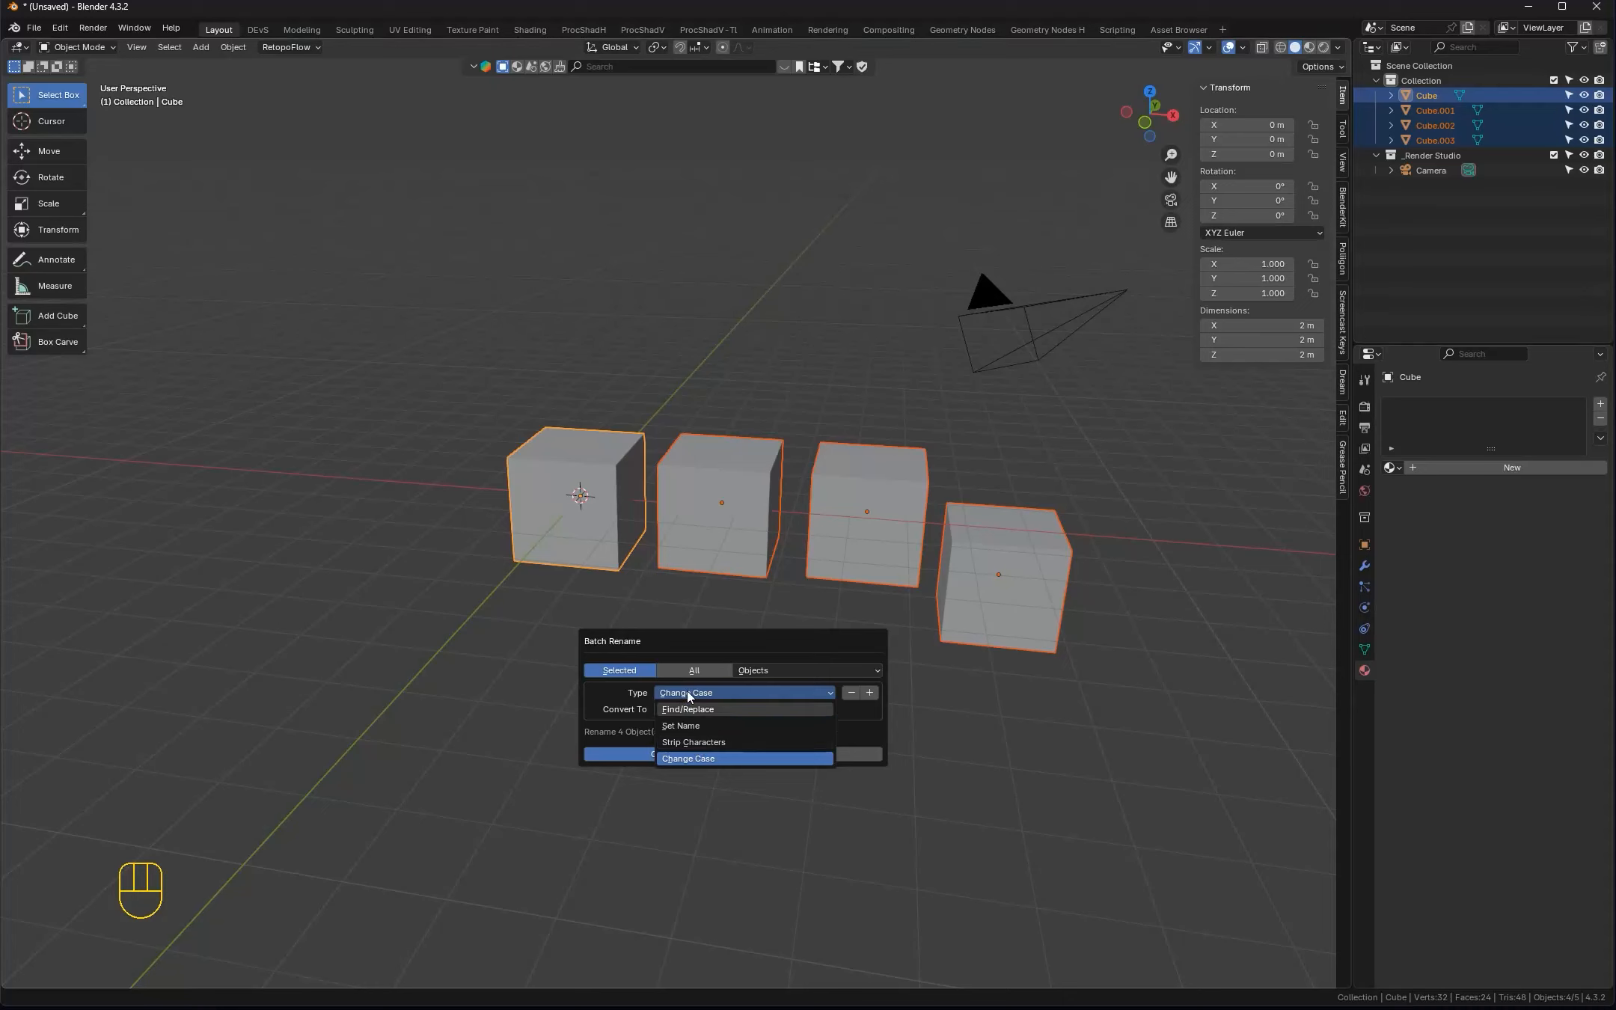
left_click(688, 692)
left_click(683, 711)
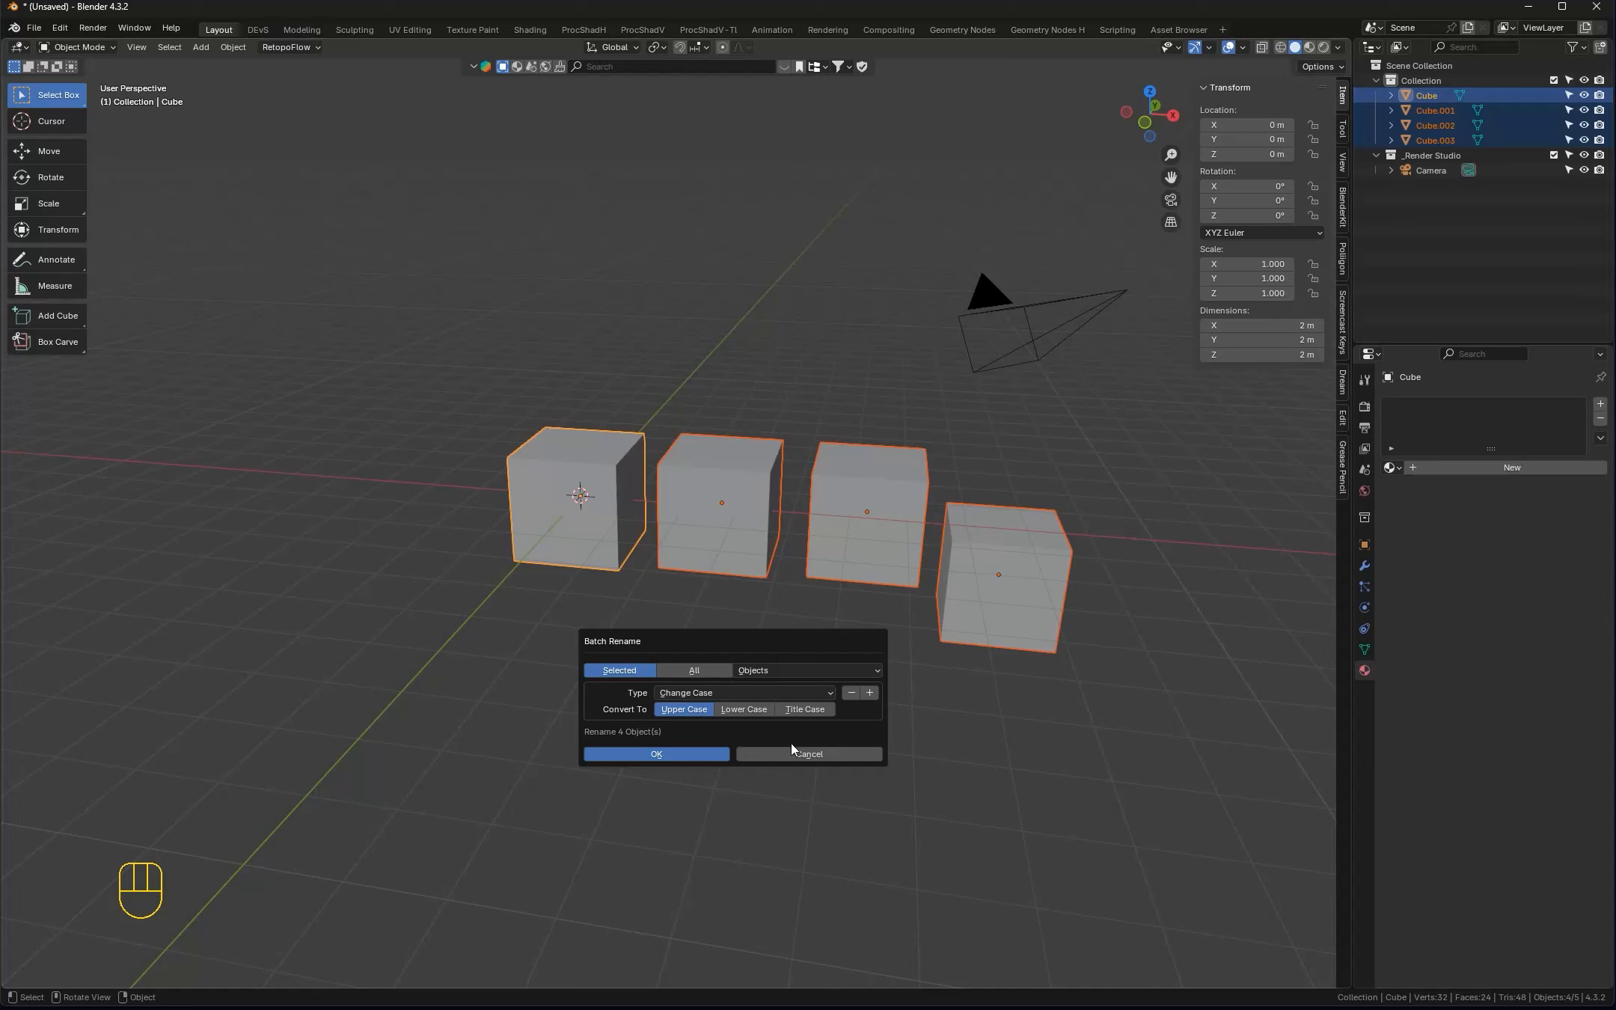
left_click(698, 756)
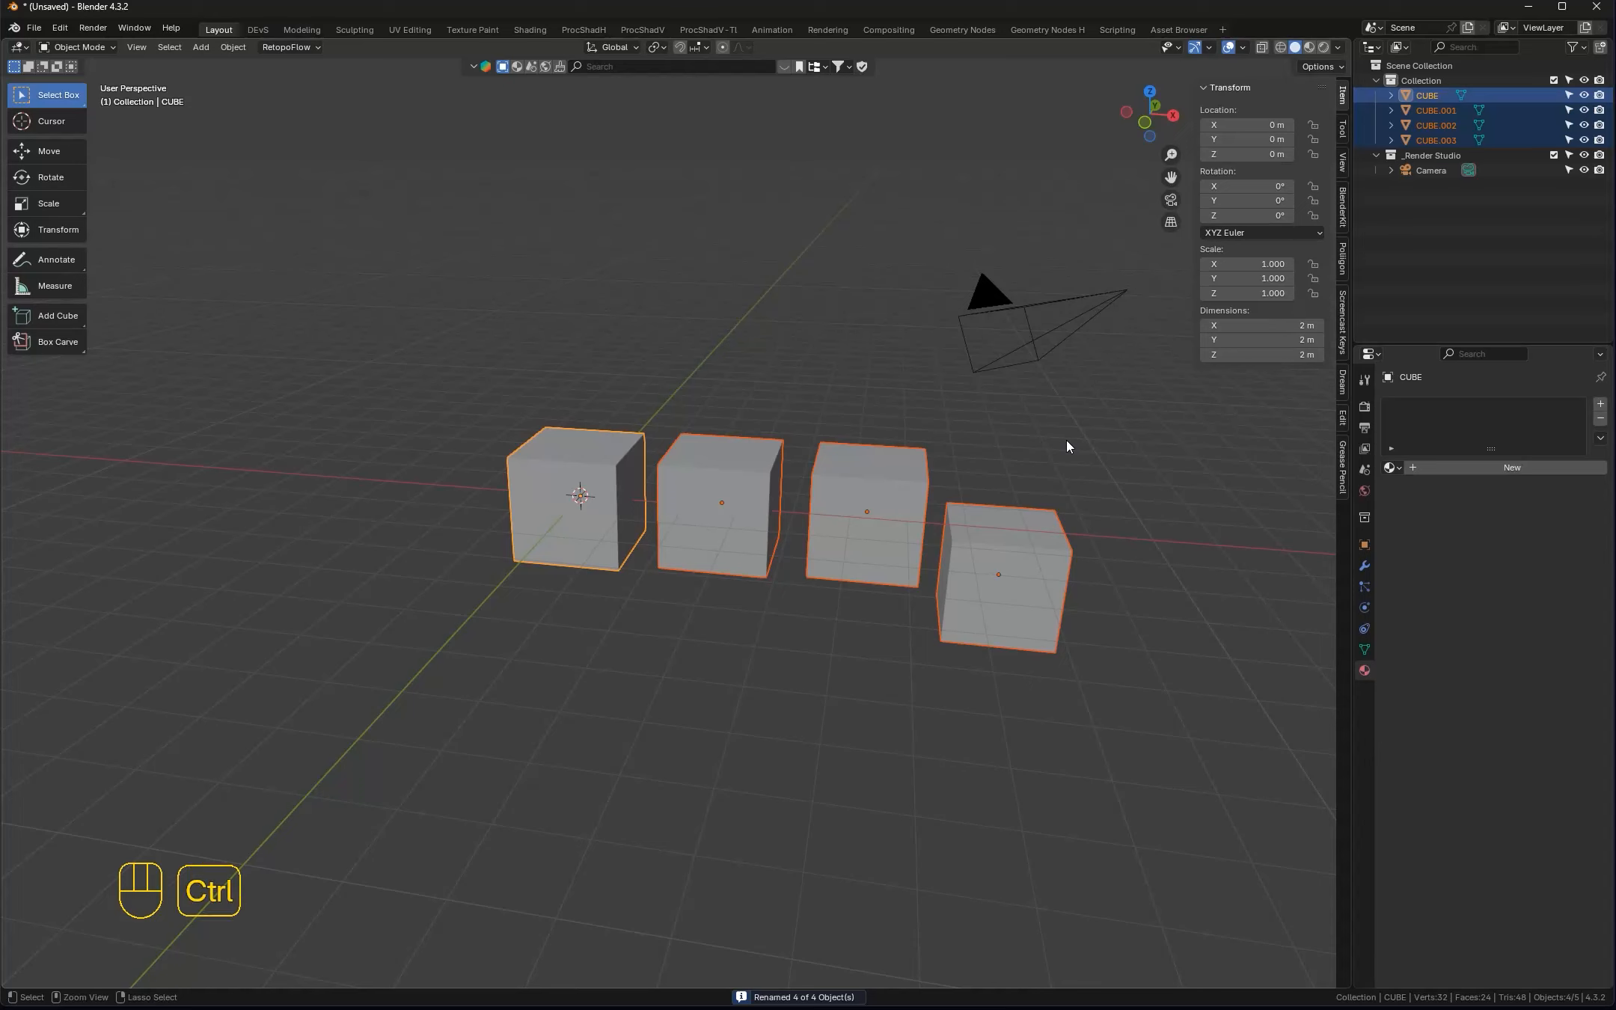
Batch rename the selected cubes with Change Case, converting their names to Title Case
key("ctrl+F2")
left_click_drag(1090, 426, 729, 659)
left_click(792, 733)
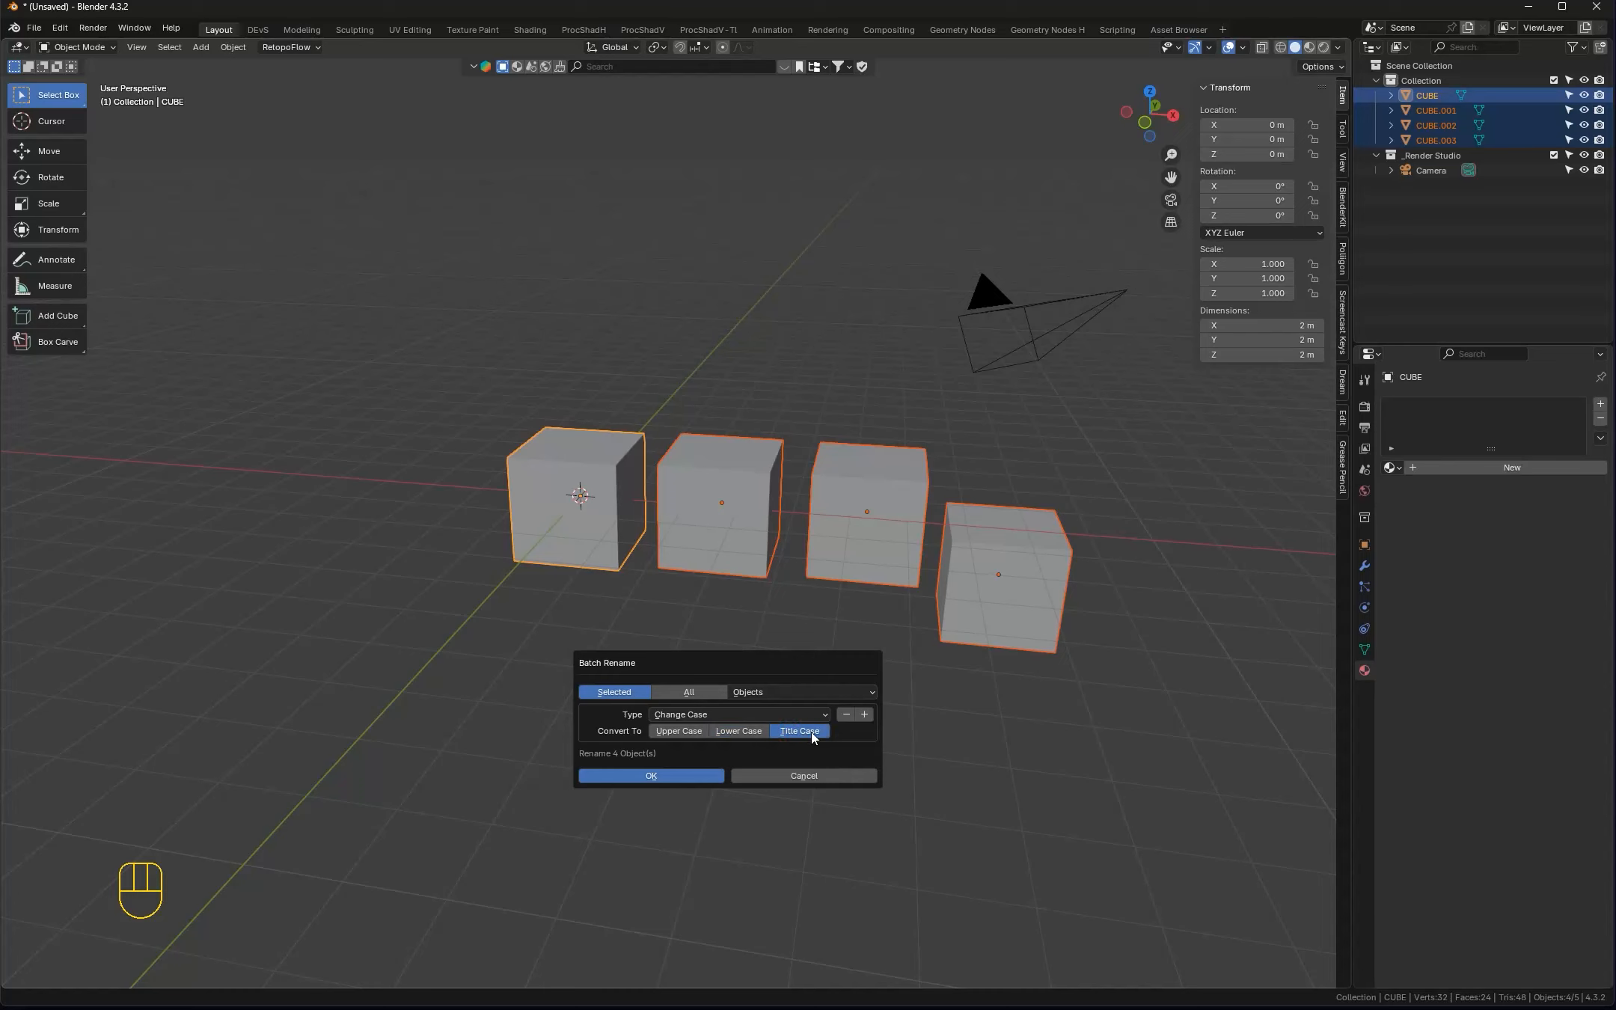
left_click(701, 778)
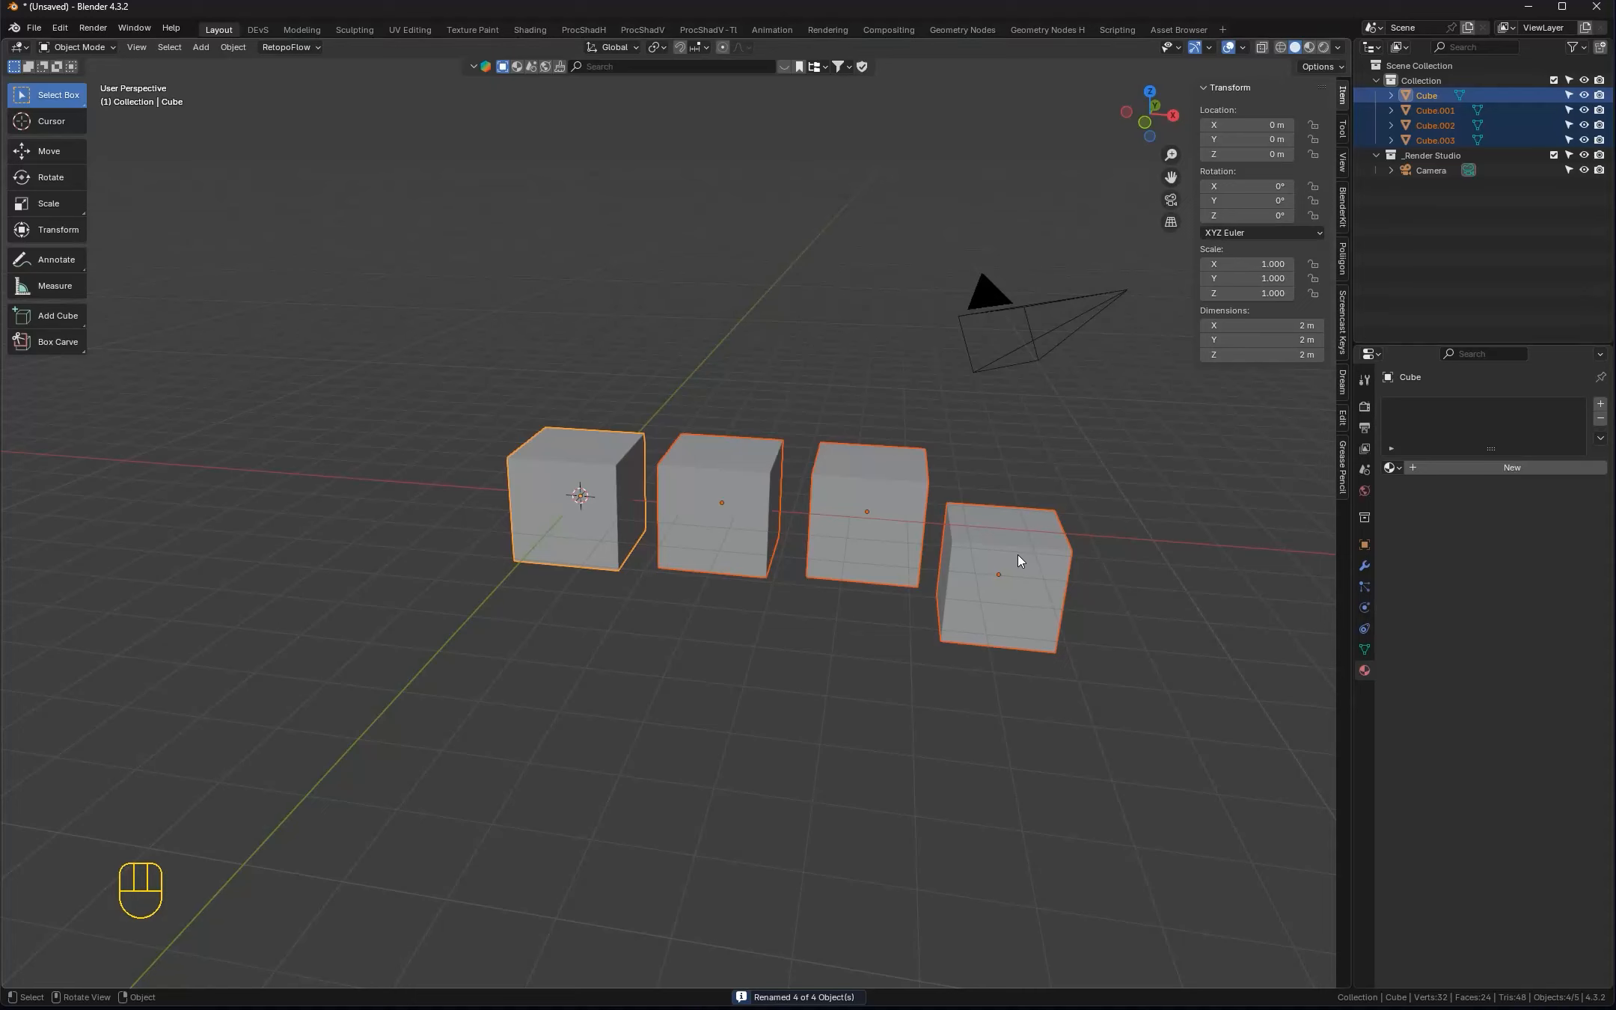
Batch rename the selected cubes with Find/Replace, replacing "Cube" with "Box"
key("ctrl+F2")
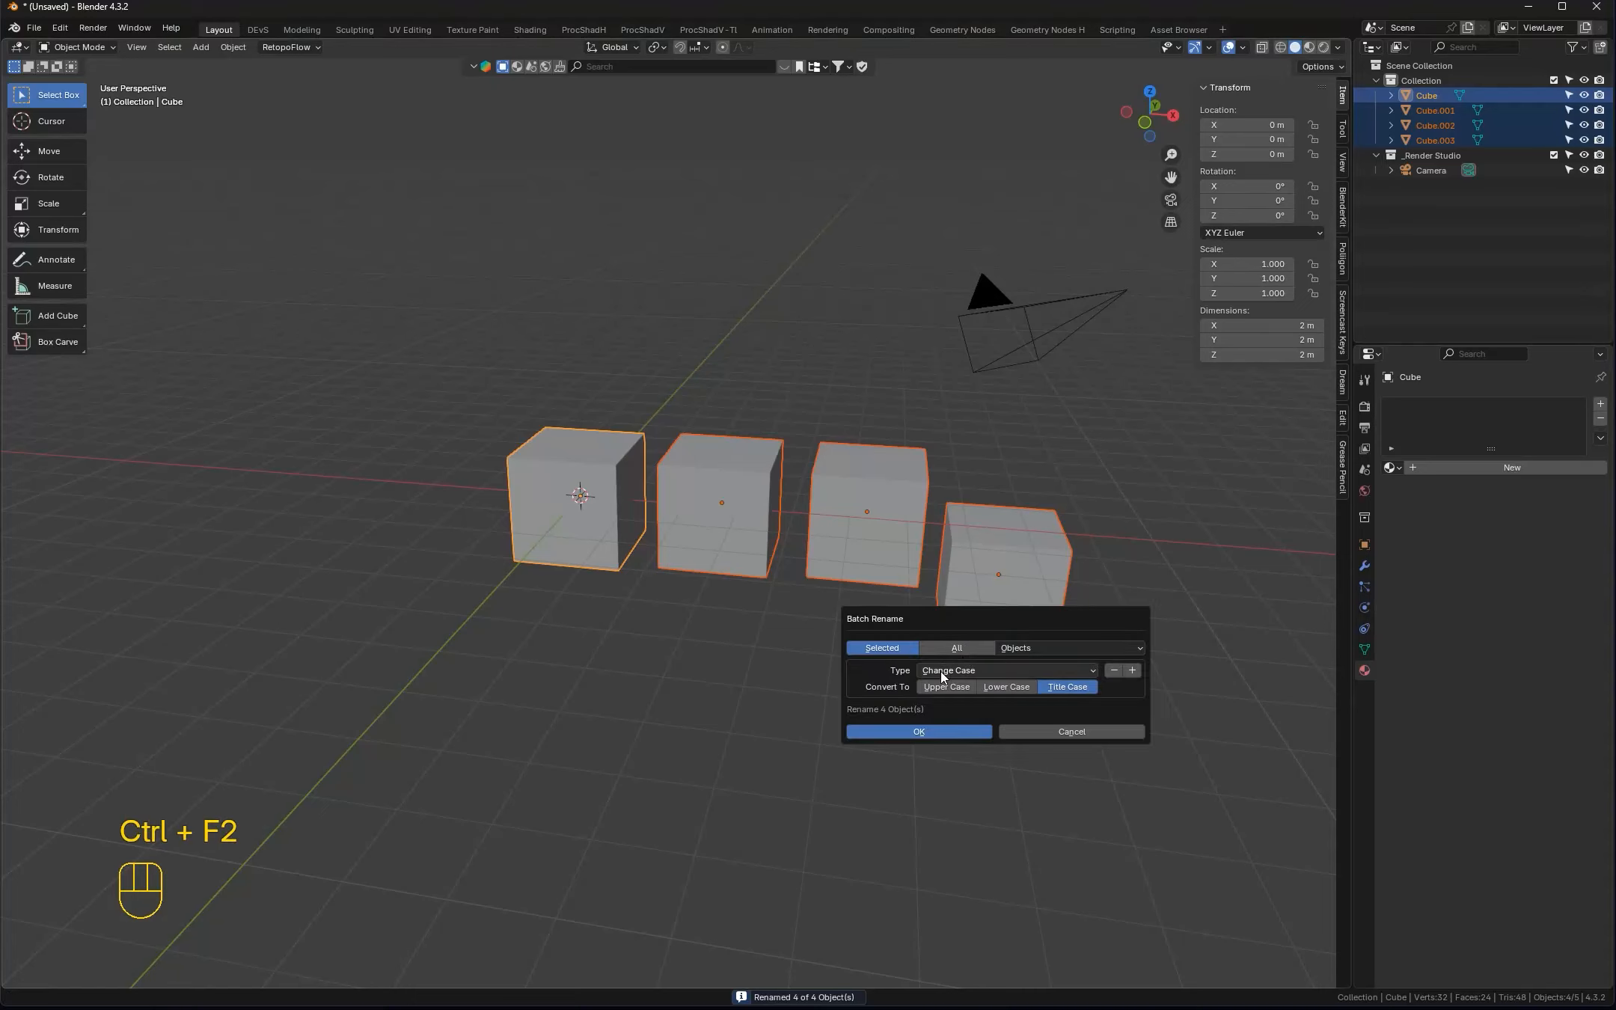
left_click(943, 677)
left_click(960, 689)
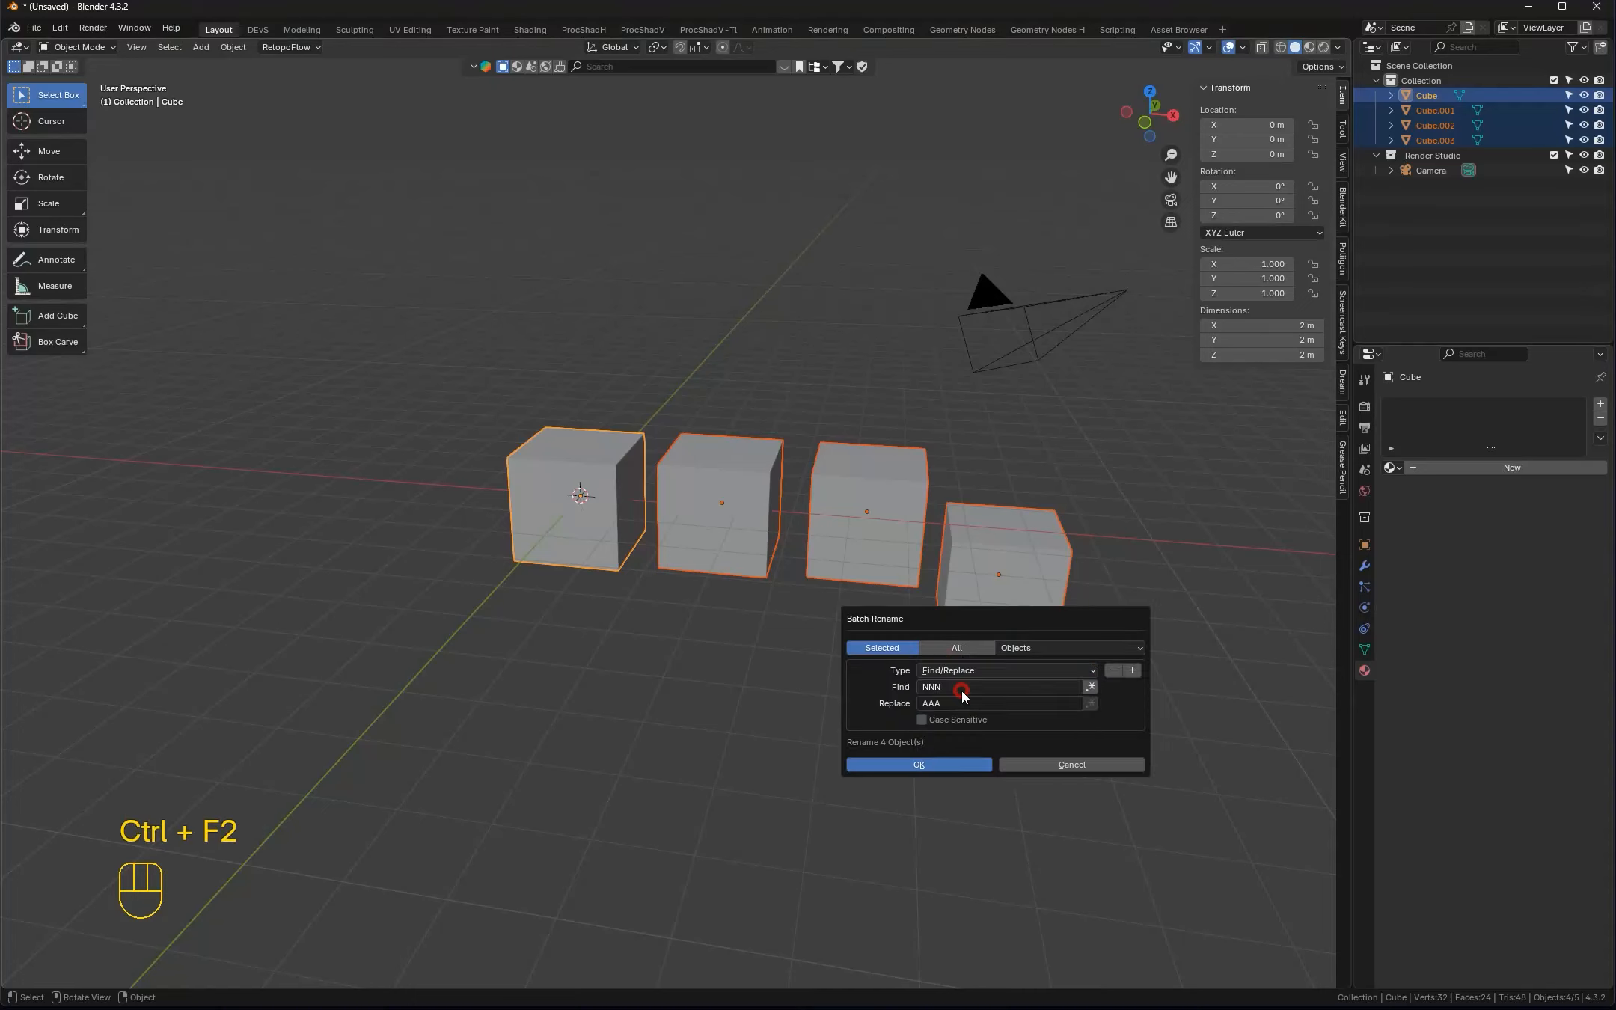
left_click(960, 688)
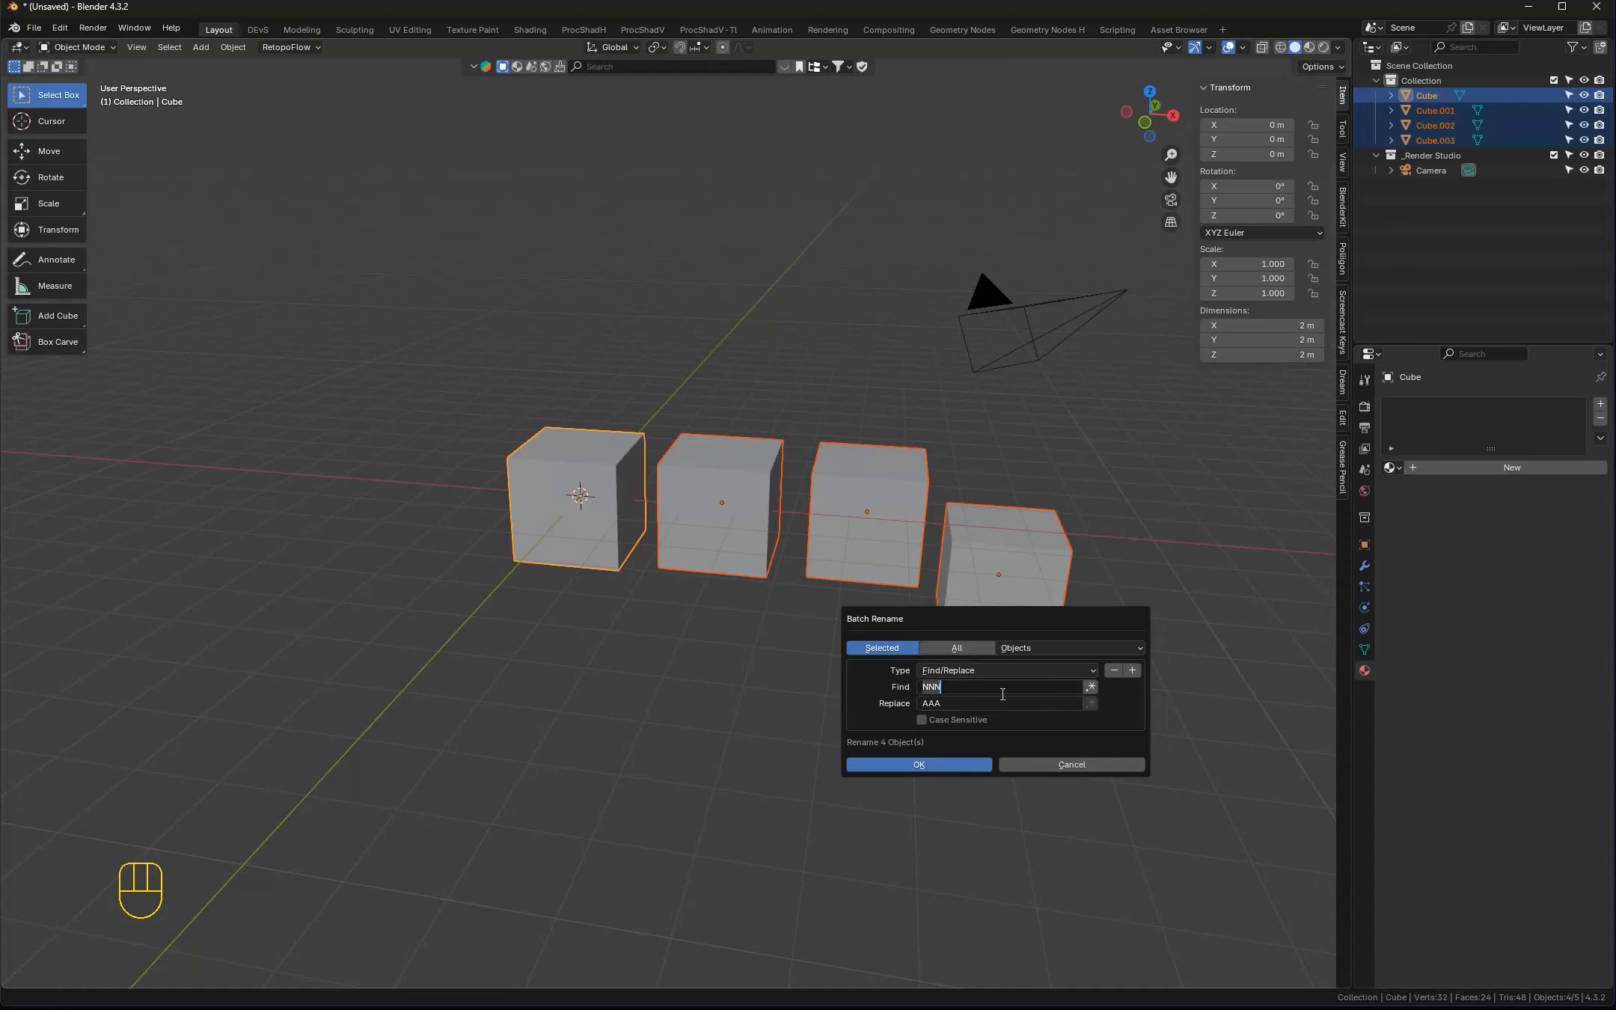
type("Cube")
left_click(964, 704)
left_click(971, 704)
type("Box")
left_click(942, 767)
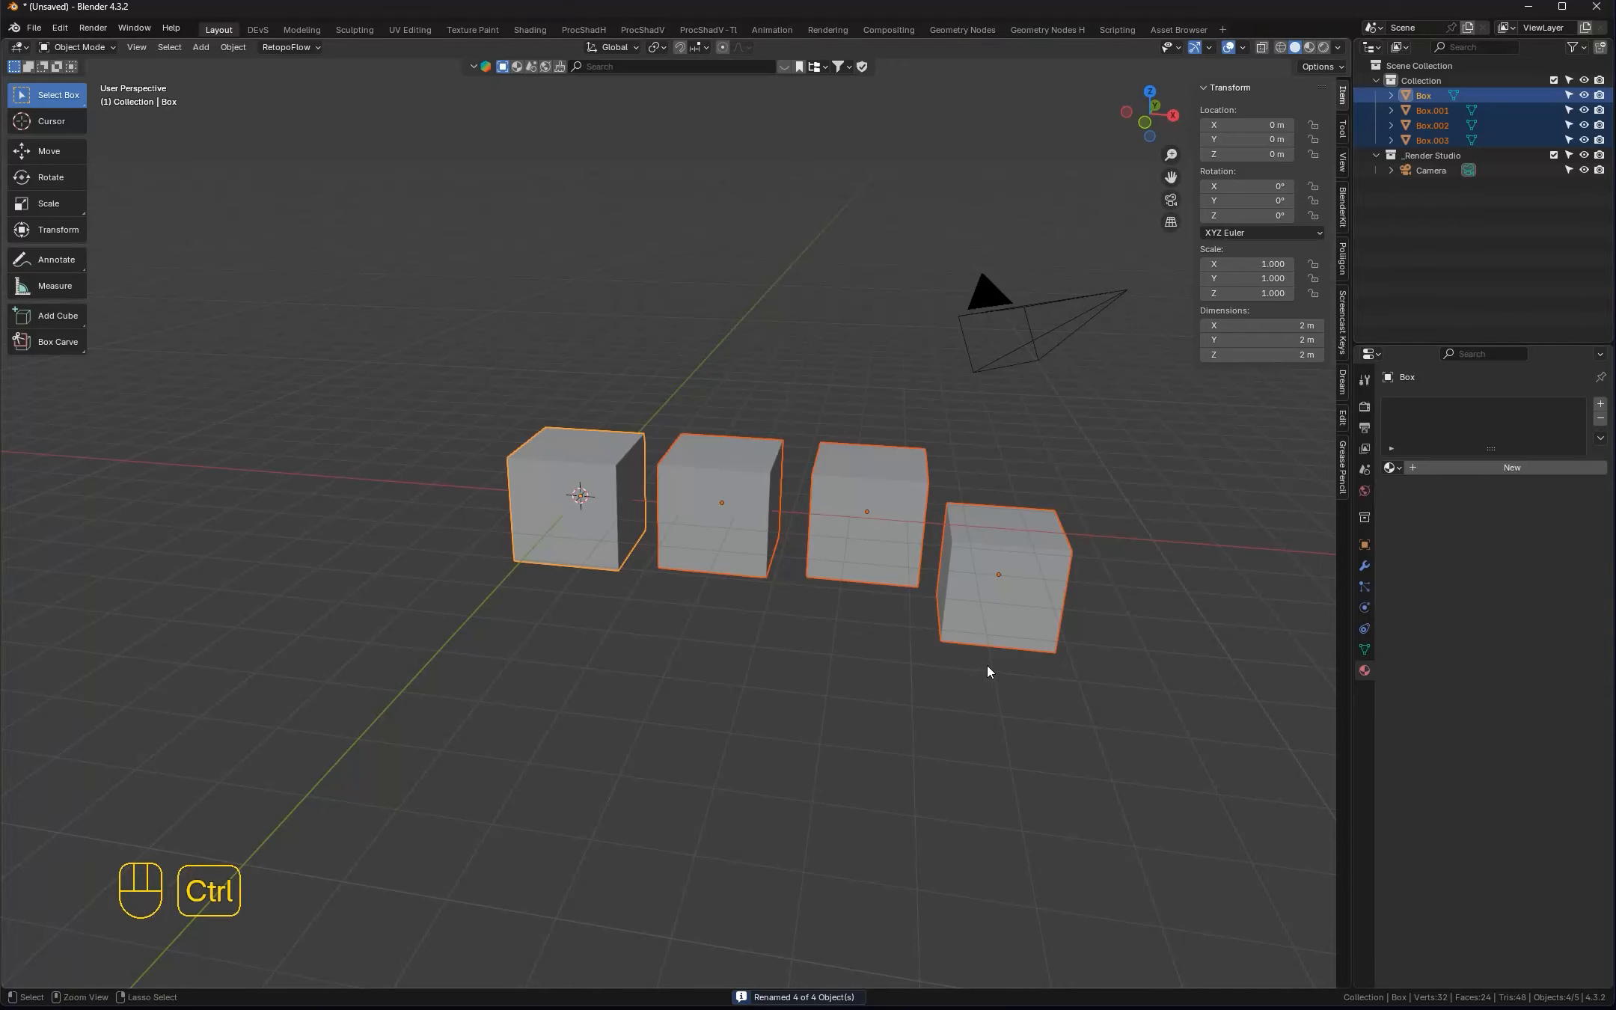
Batch rename the selected boxes with Set Name, adding the prefix "Cube" to each name
key("ctrl+F2")
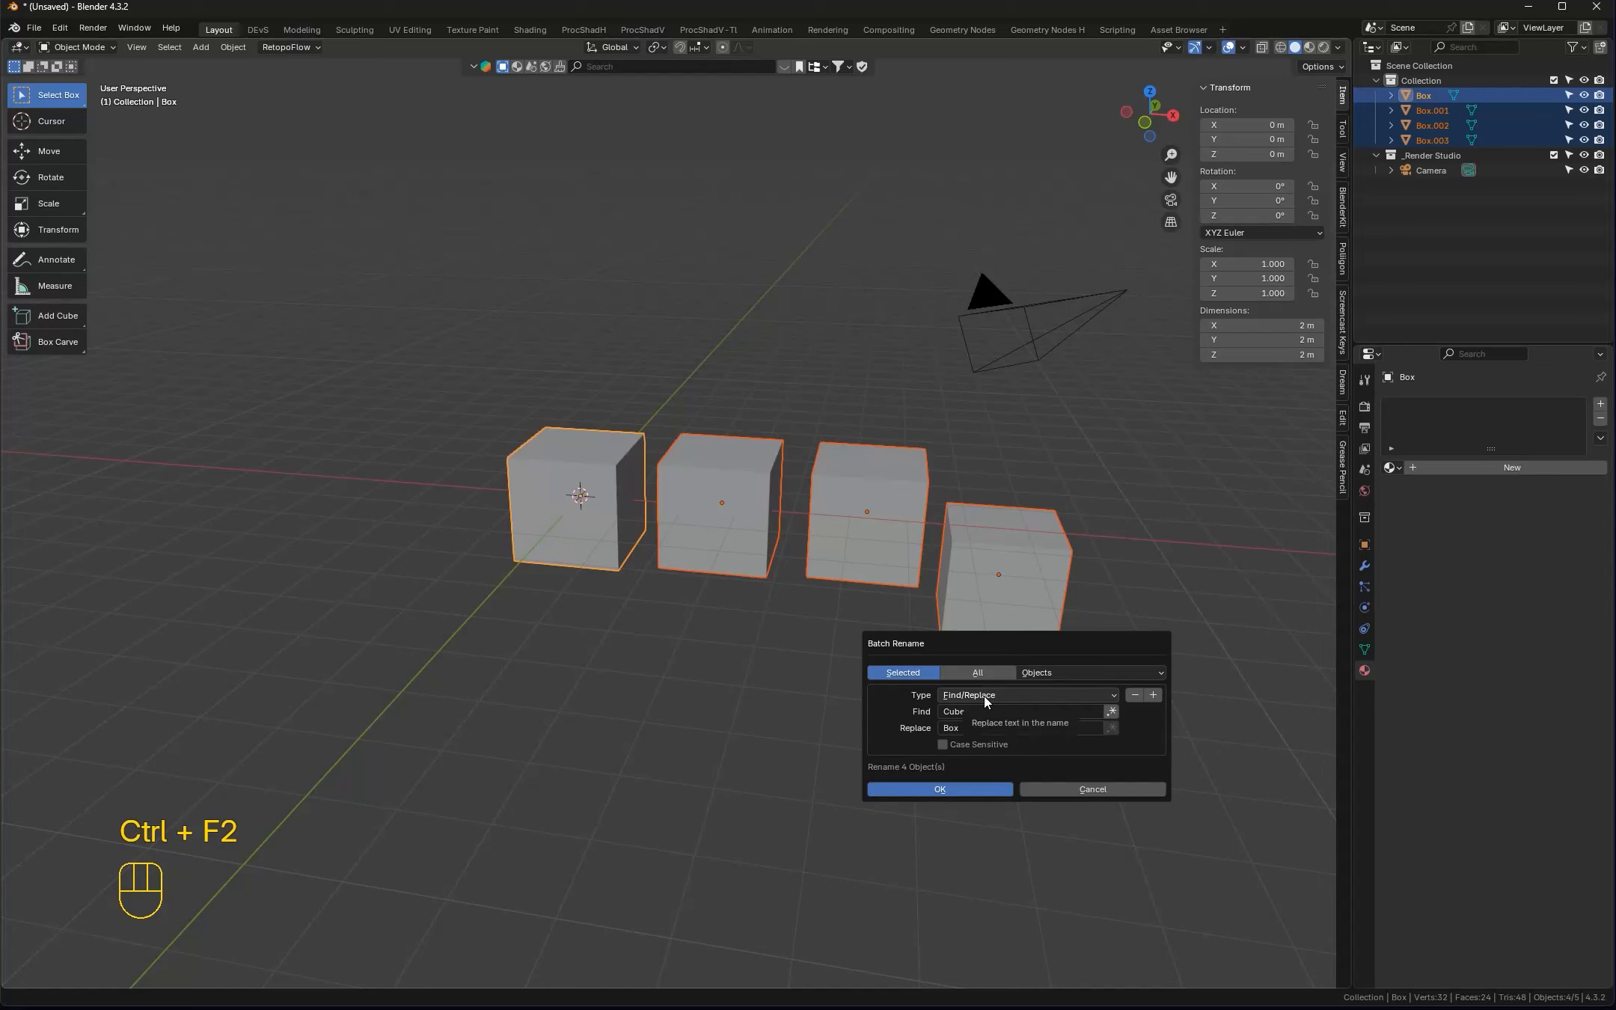
left_click(986, 698)
left_click(973, 730)
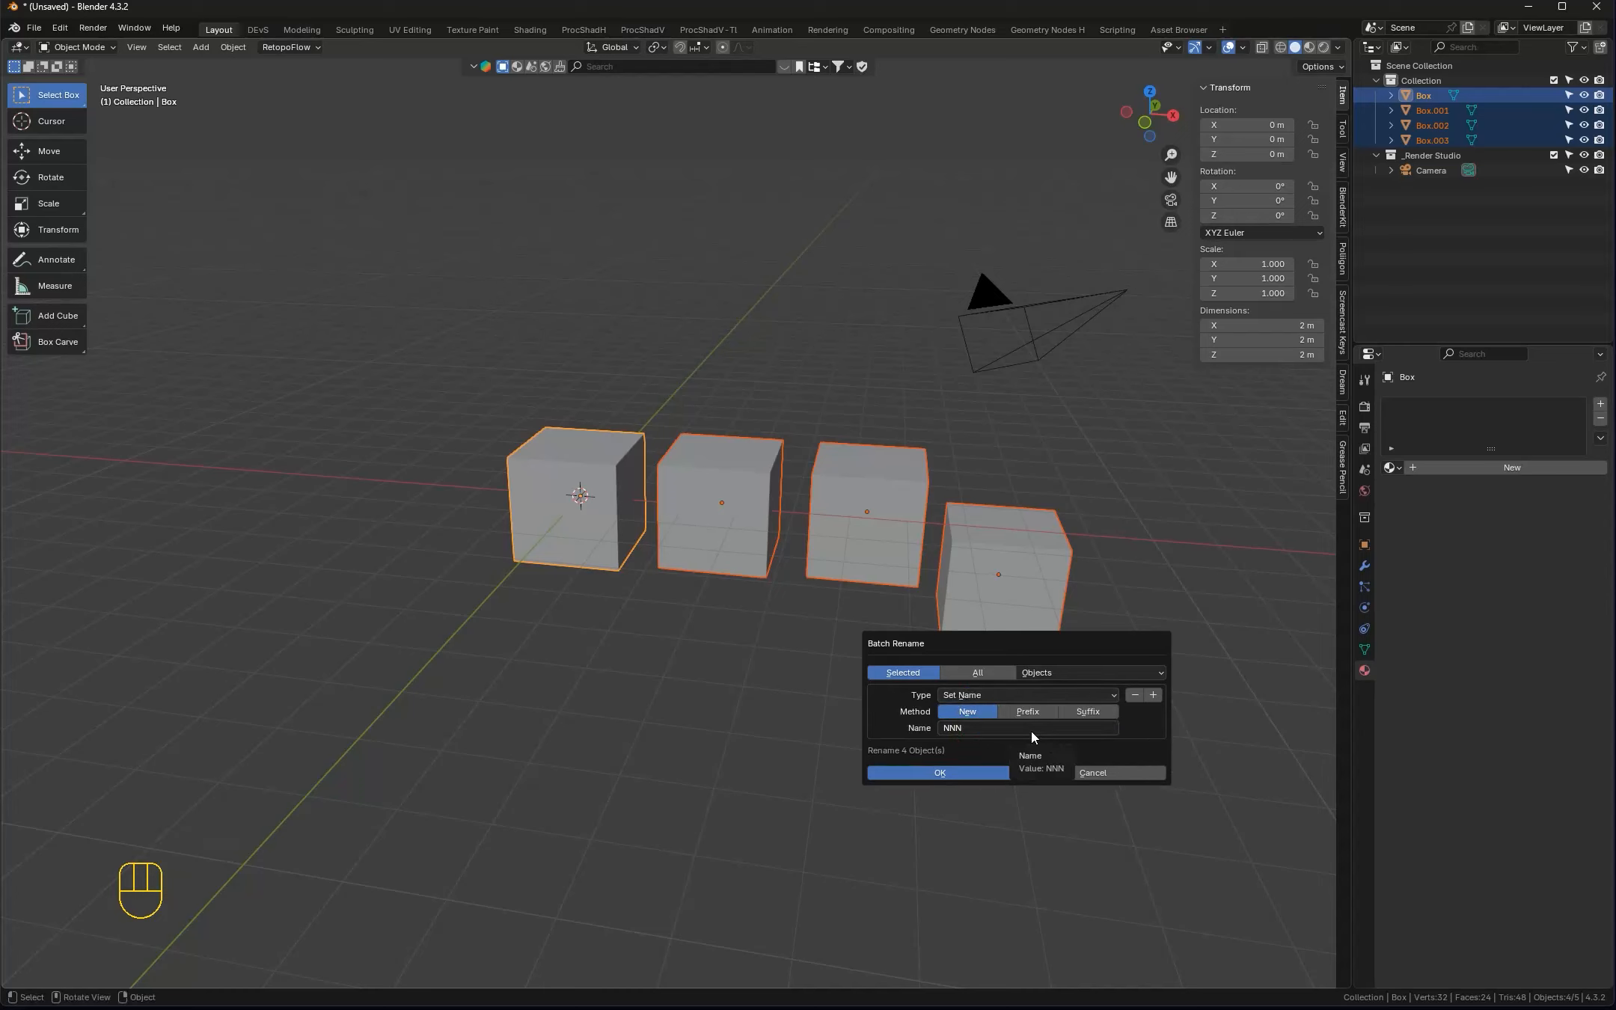
left_click(1029, 713)
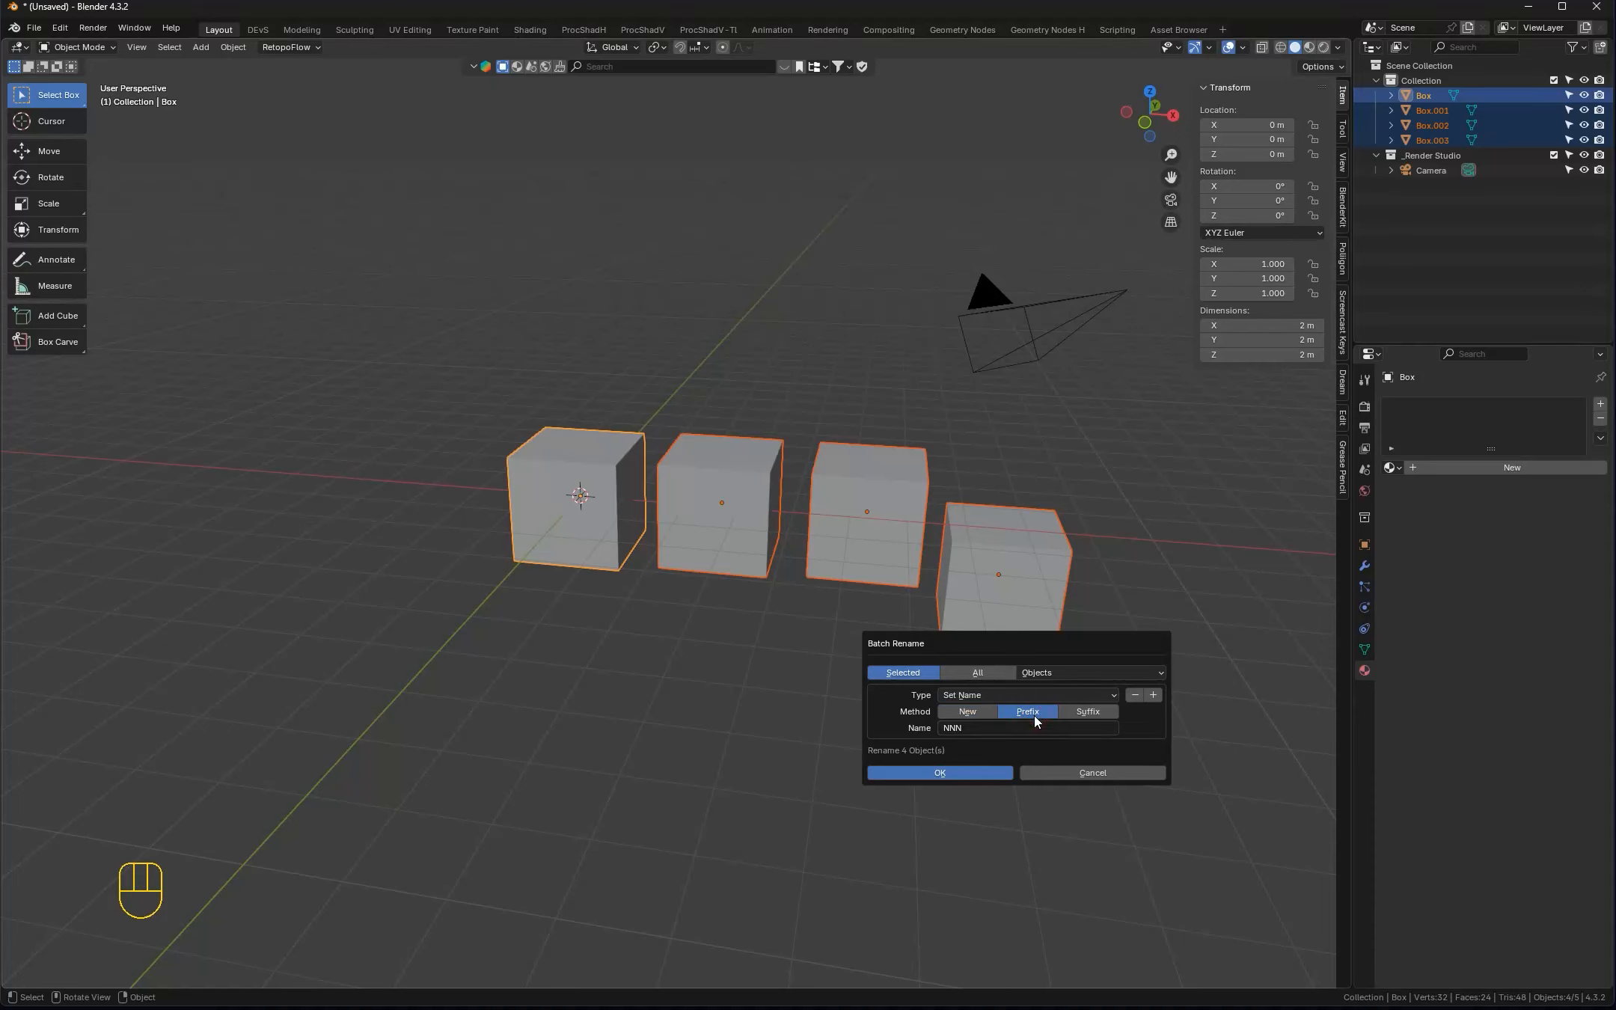
left_click(1093, 712)
left_click(975, 728)
type("Cube")
left_click(984, 777)
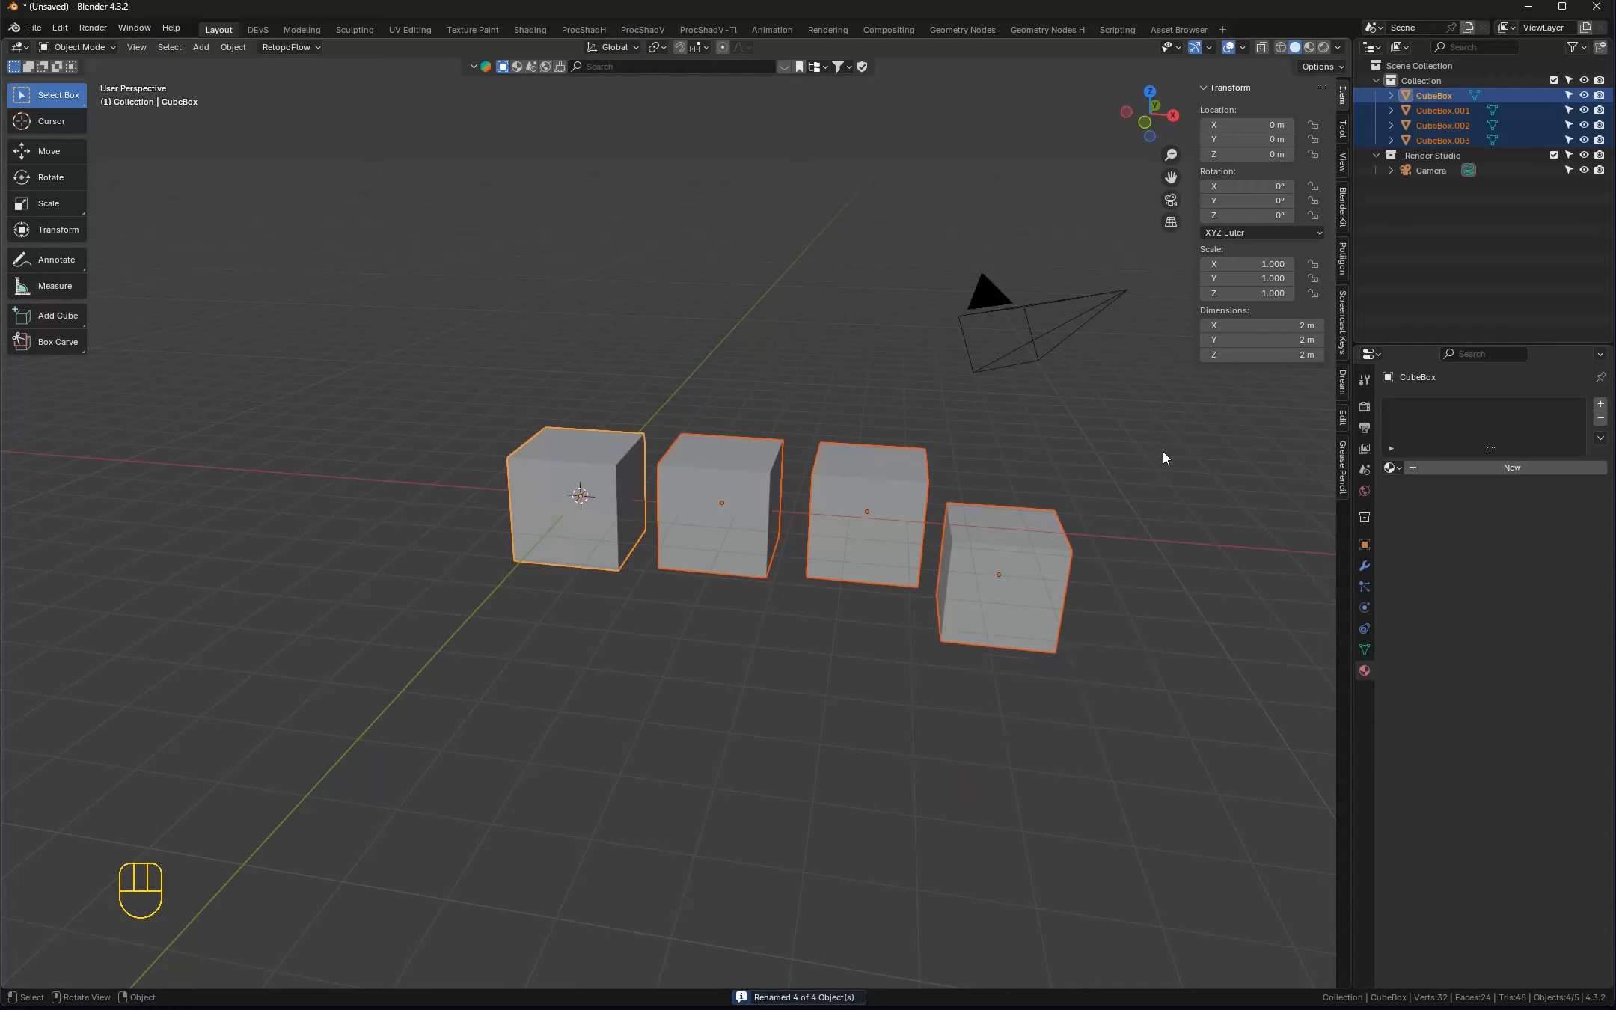
Batch rename the selected objects with Set Name, giving them the new name "MyBox"
key("ctrl+F2")
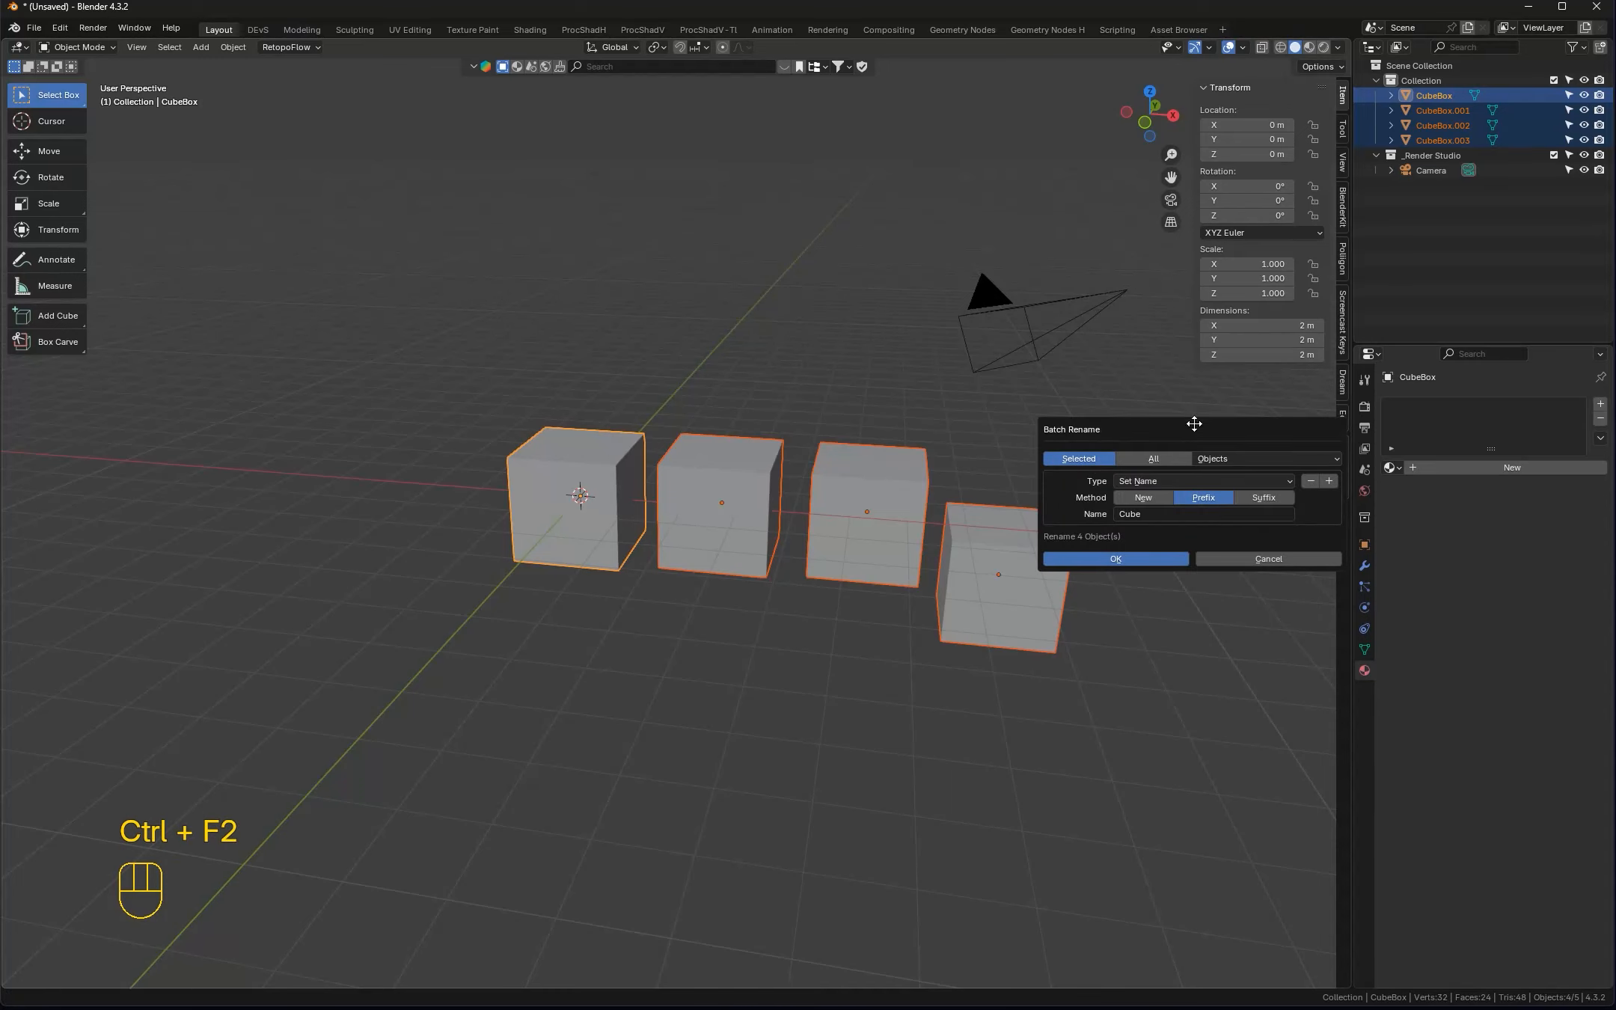
left_click_drag(1194, 424, 791, 642)
left_click(741, 715)
left_click(823, 733)
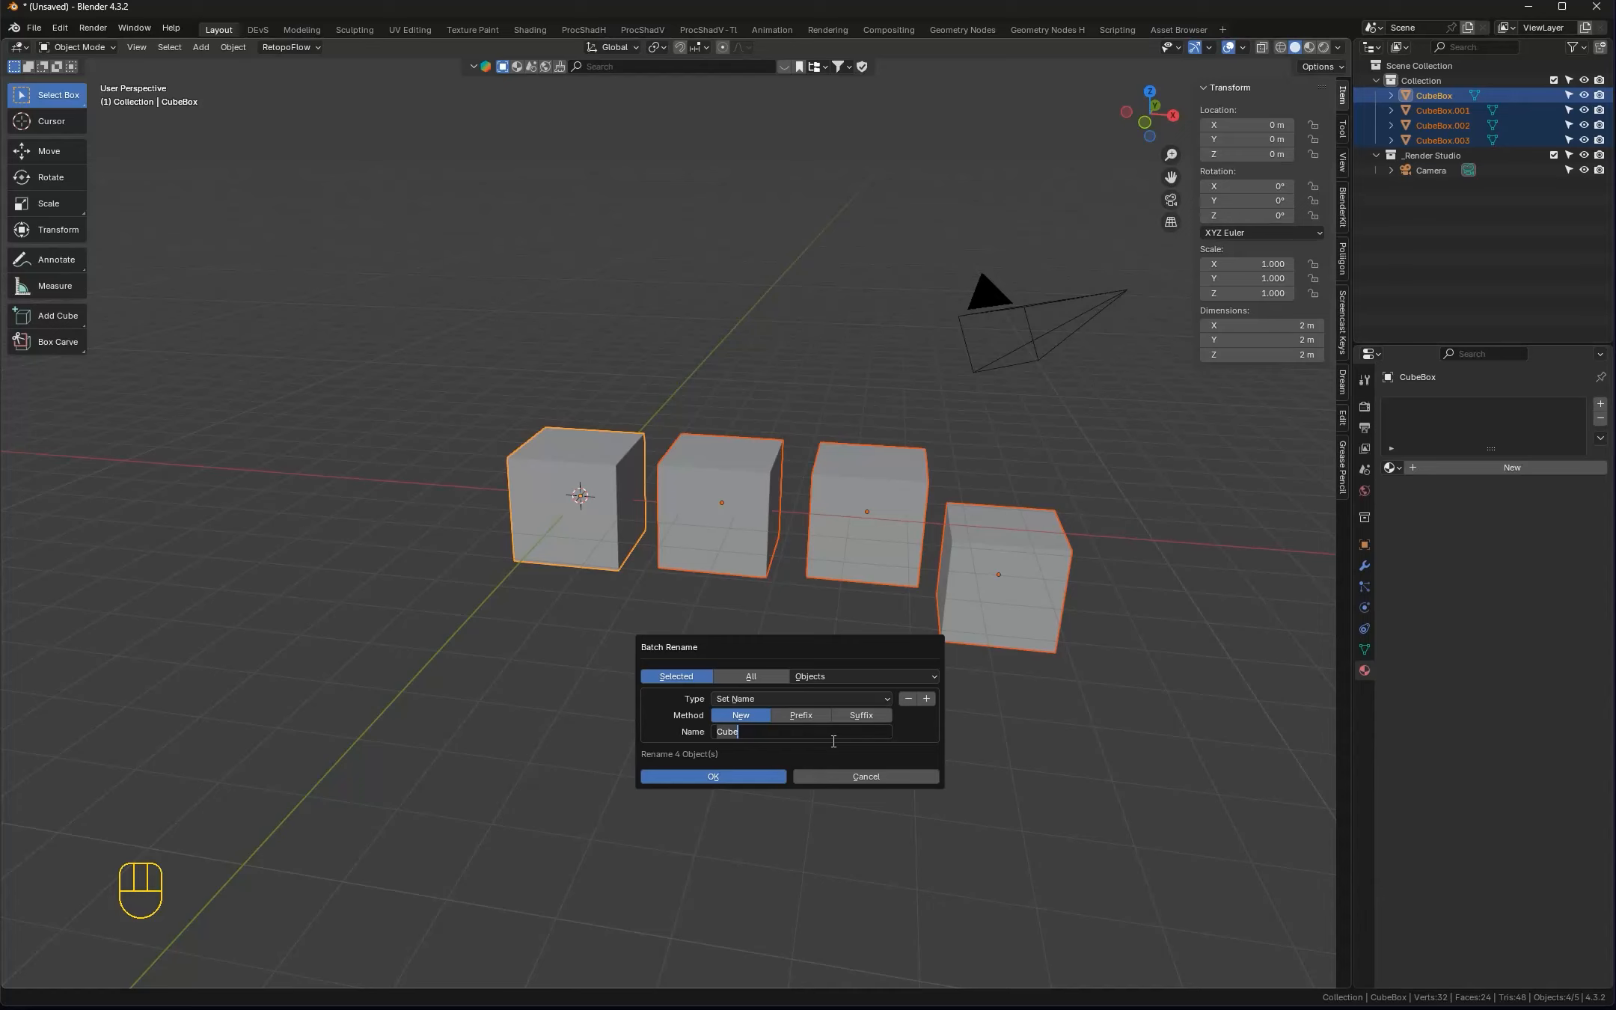
type("MyBox")
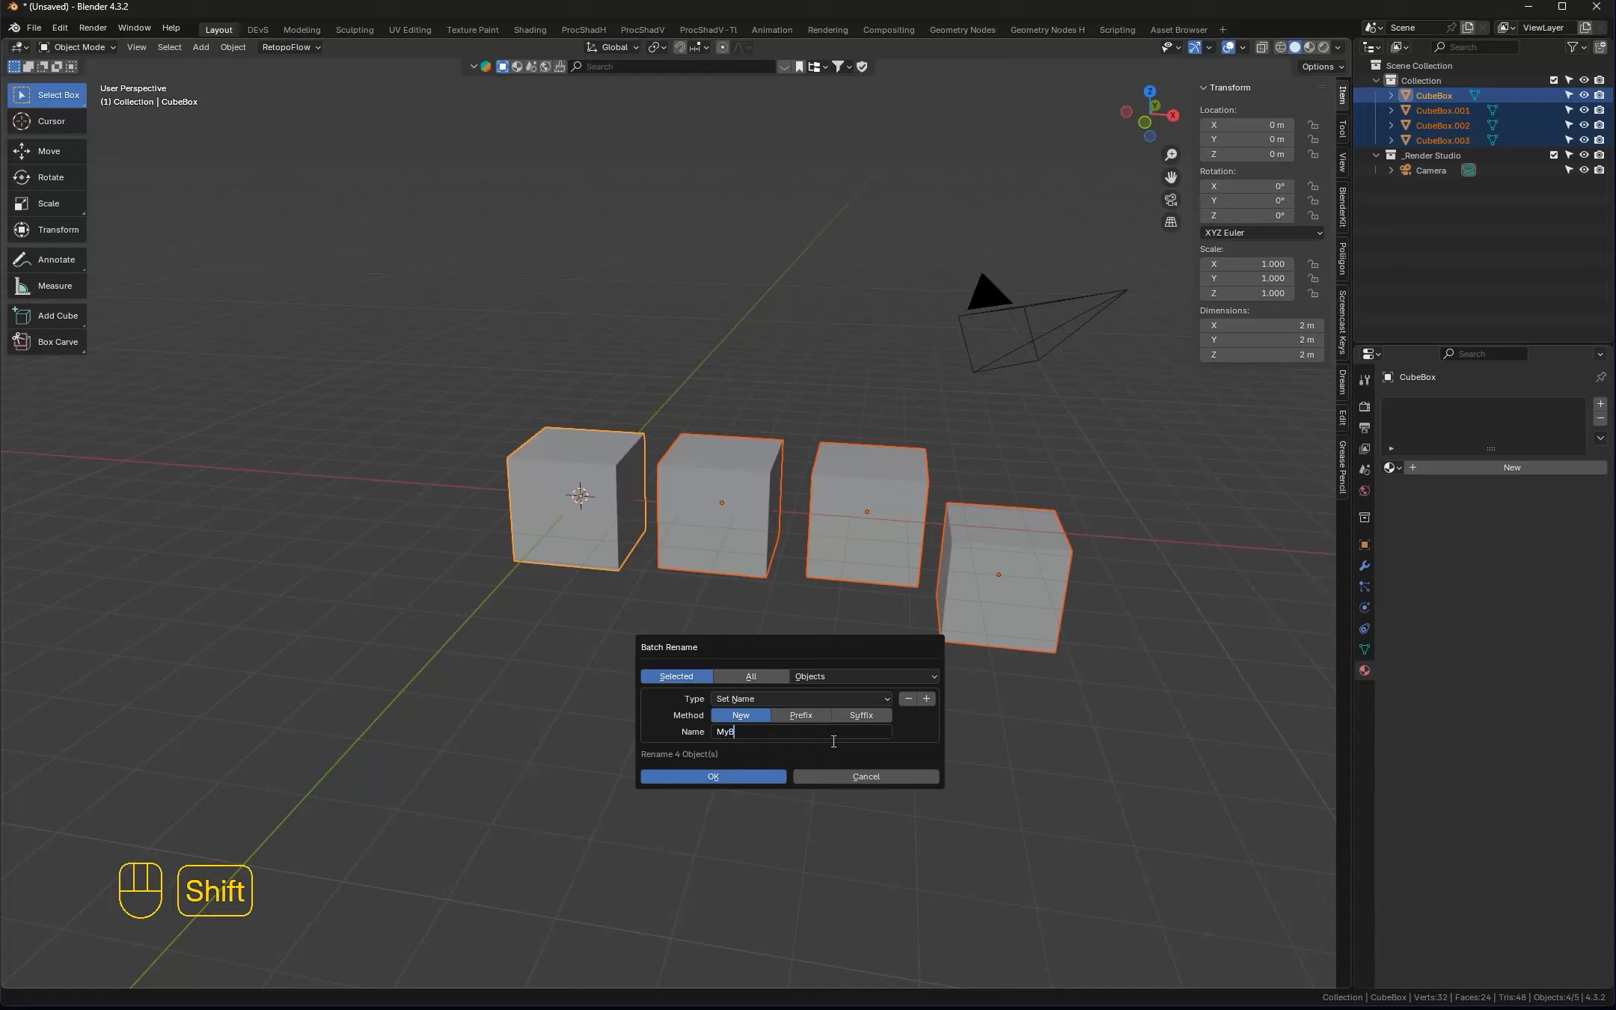
left_click(760, 778)
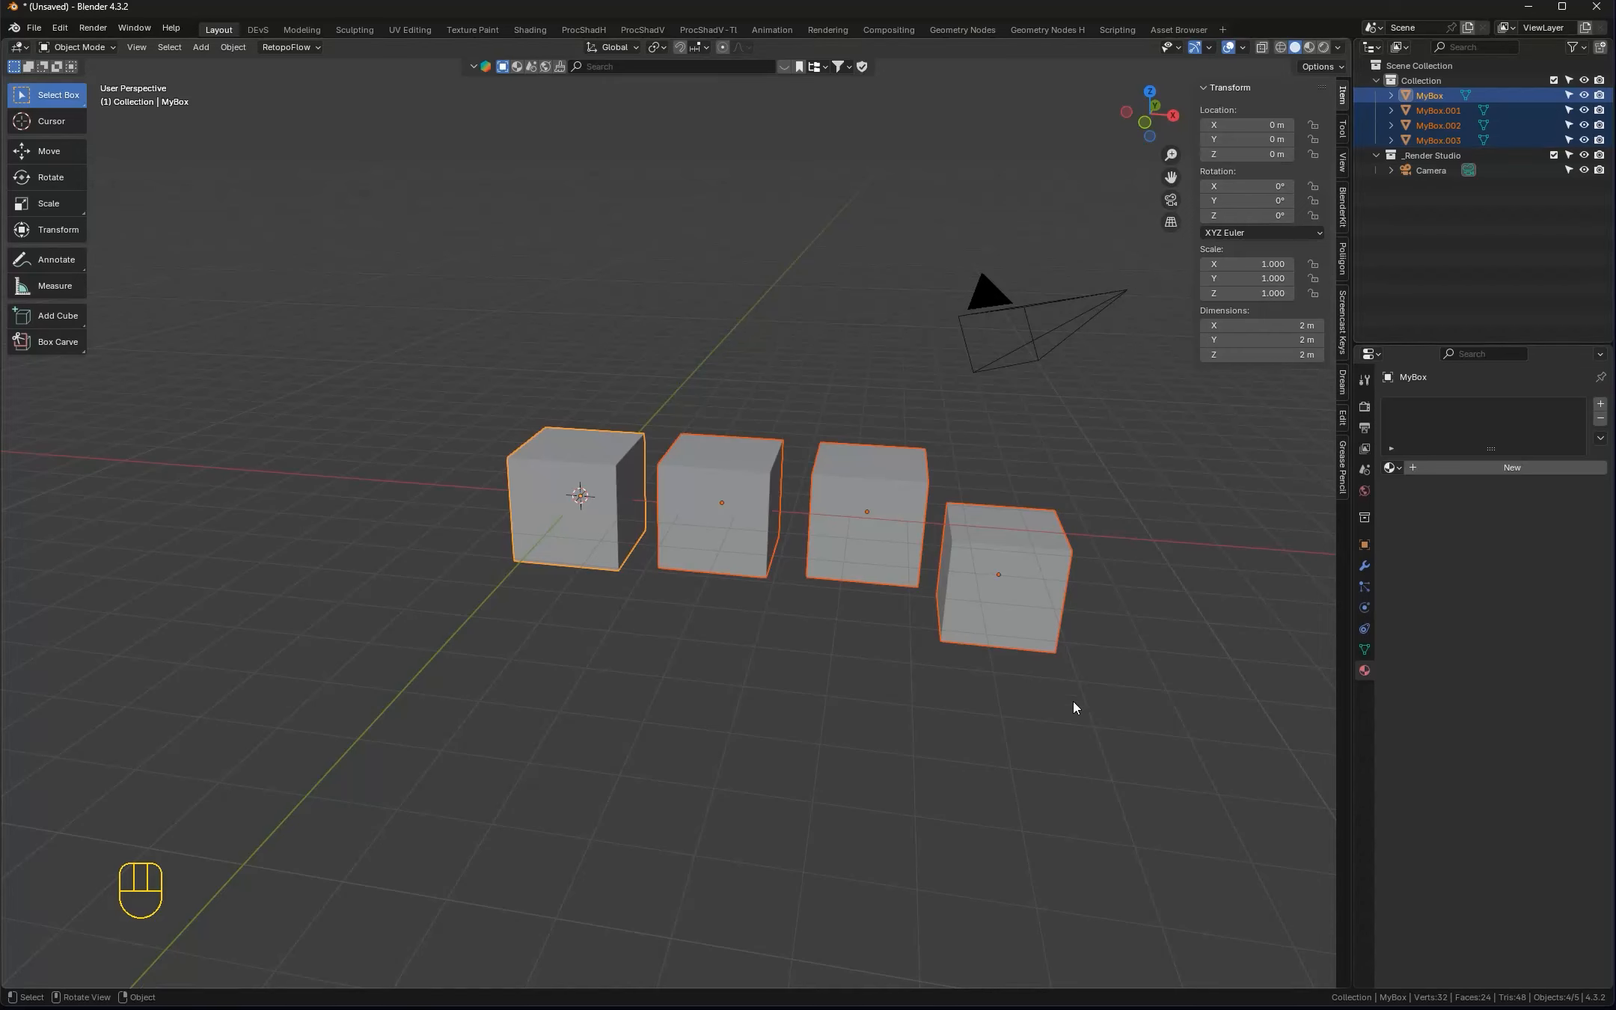
Open Batch Rename for the selected boxes and set its type to Strip Characters
key("ctrl+F2")
left_click(978, 760)
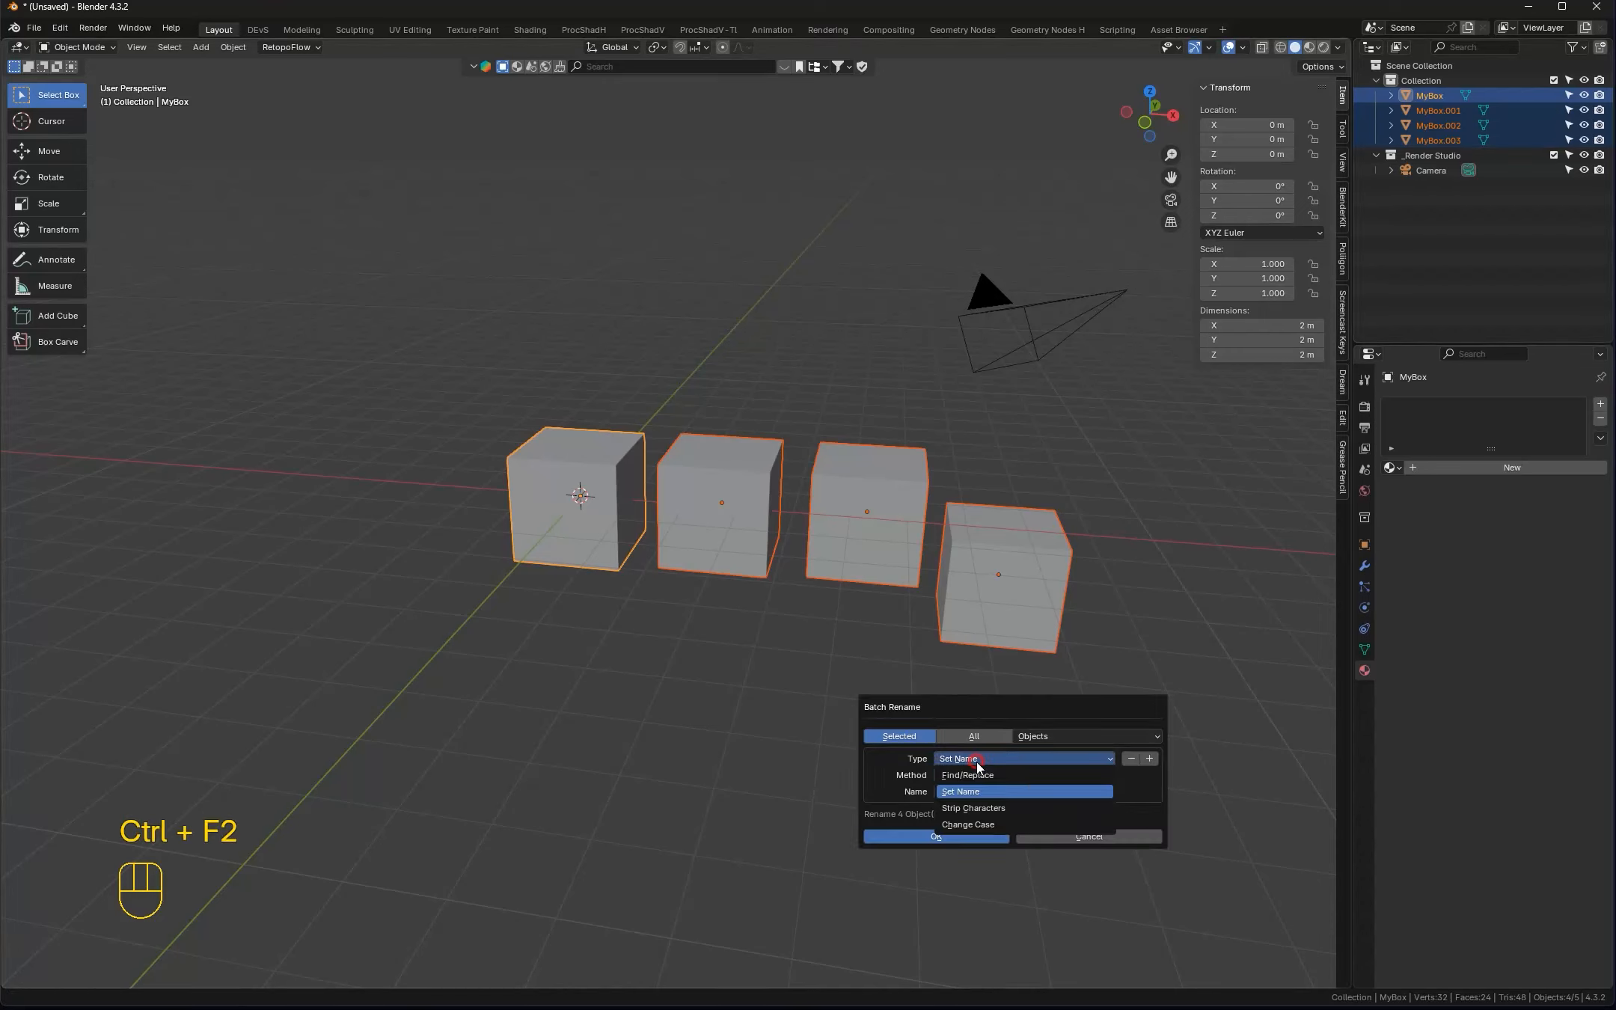
left_click(983, 808)
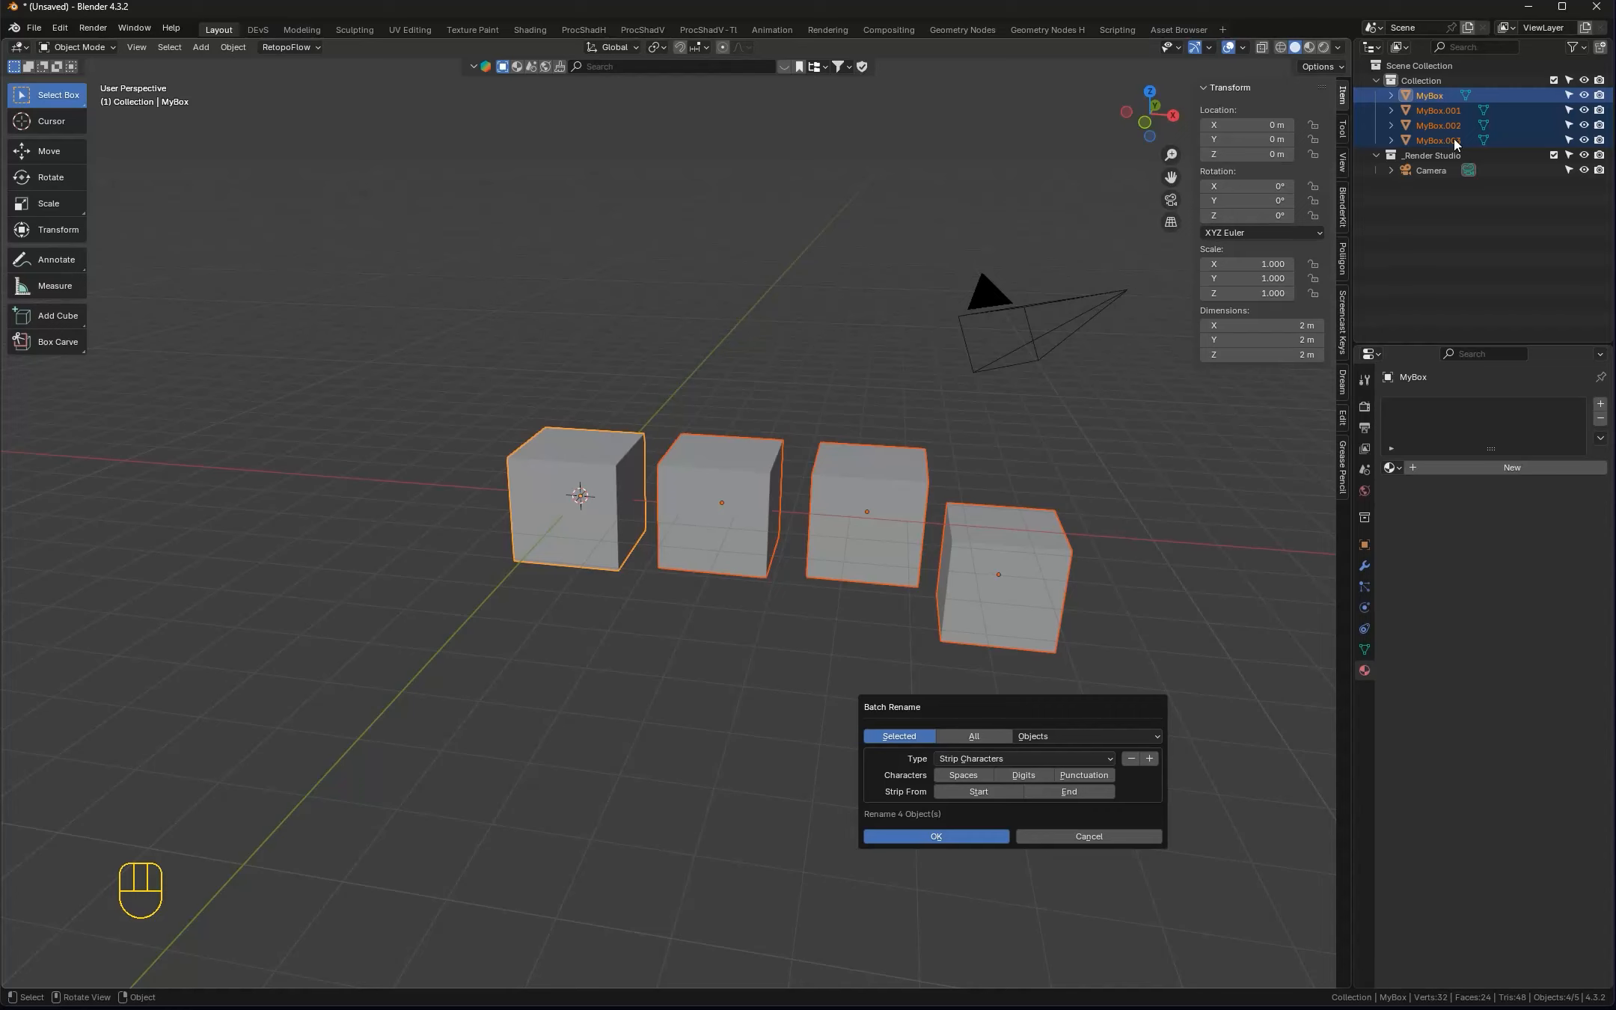
left_click_drag(1021, 703, 818, 674)
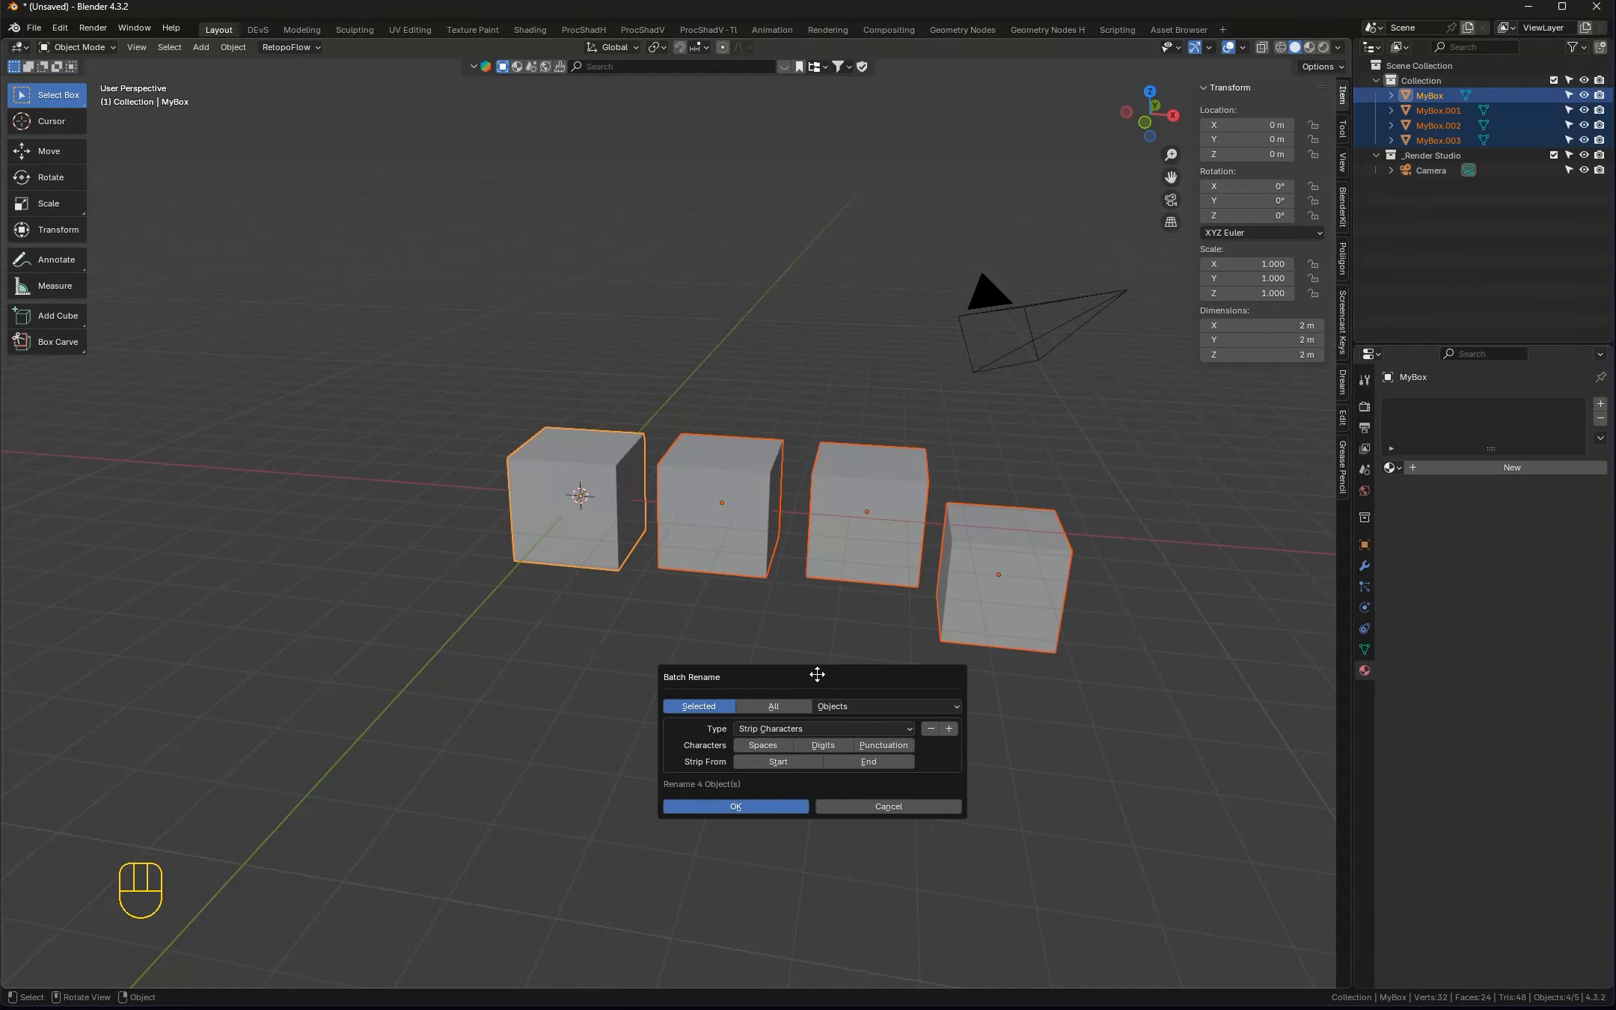